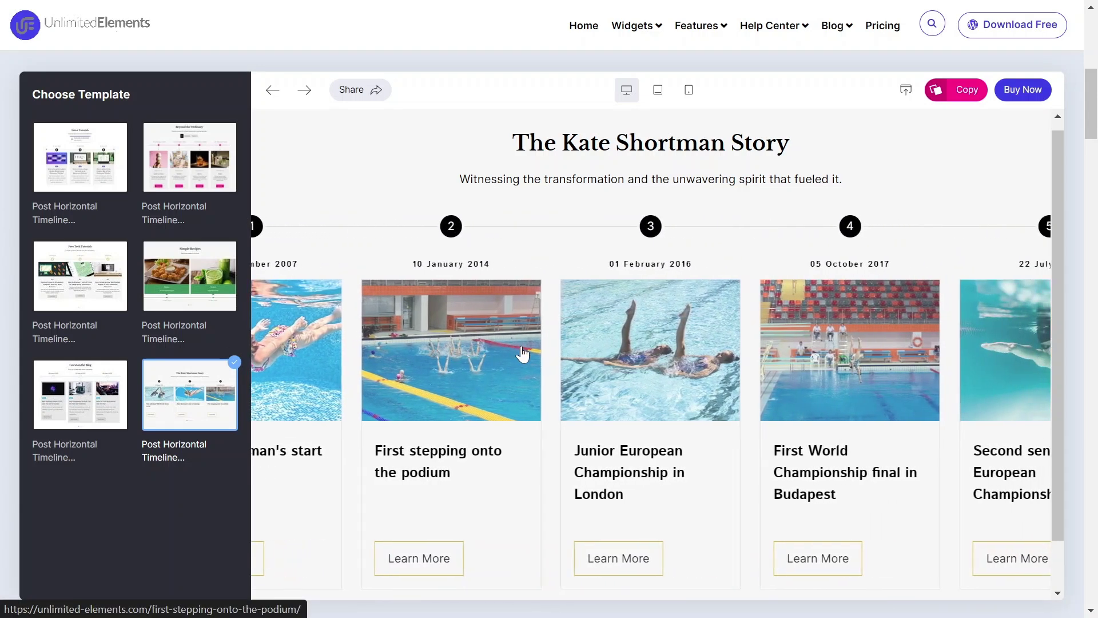
- Preview the Simple Recipes timeline template and page through its recipe carousel
click(189, 276)
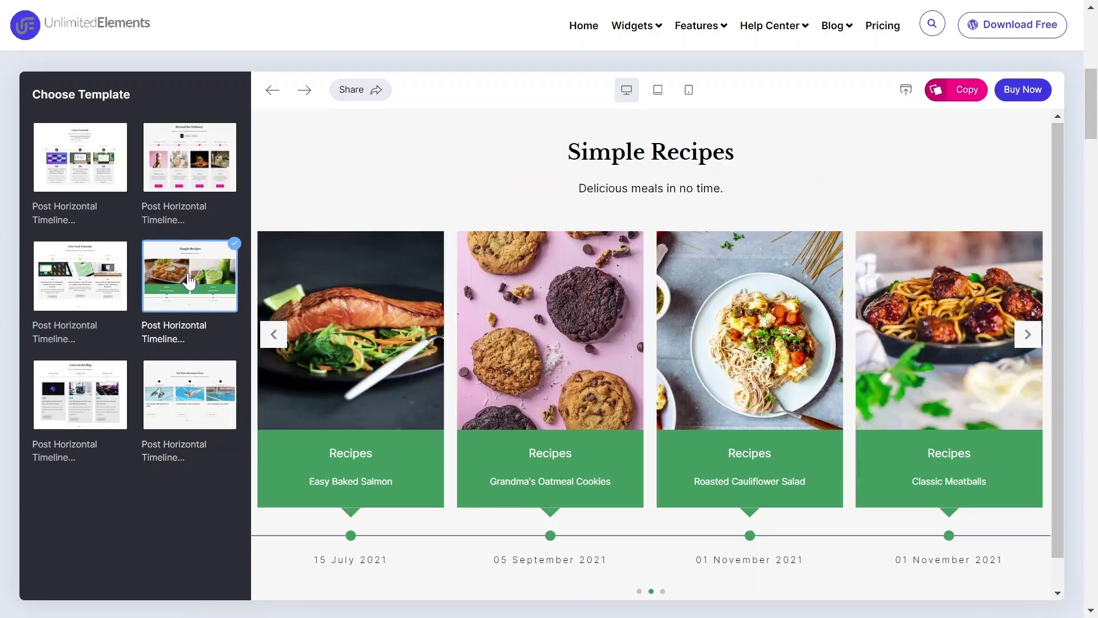
click(639, 592)
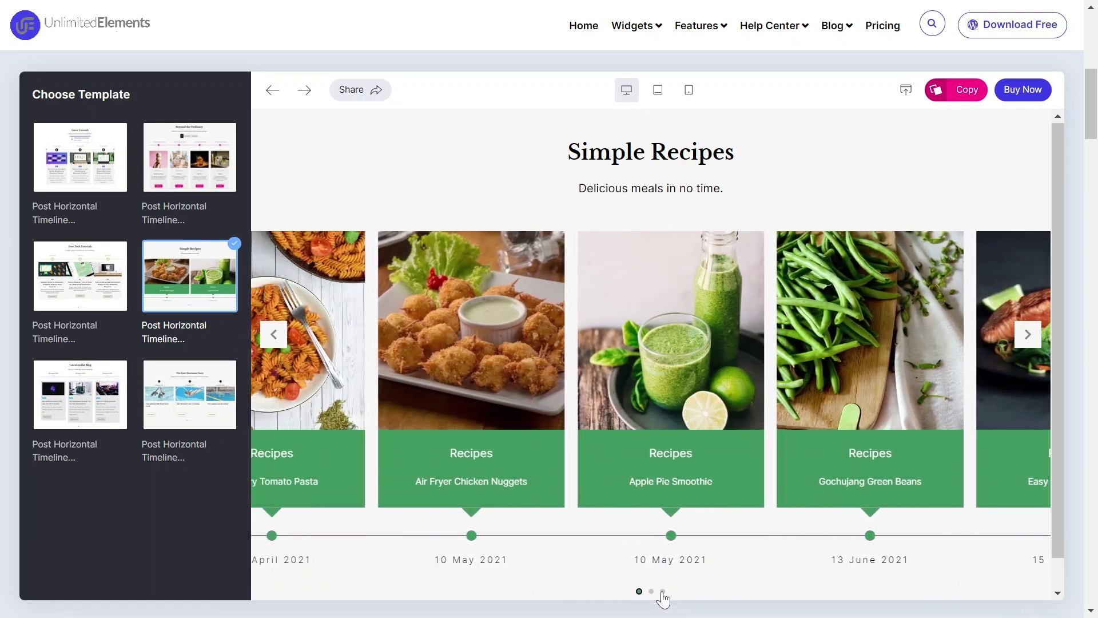
click(1031, 336)
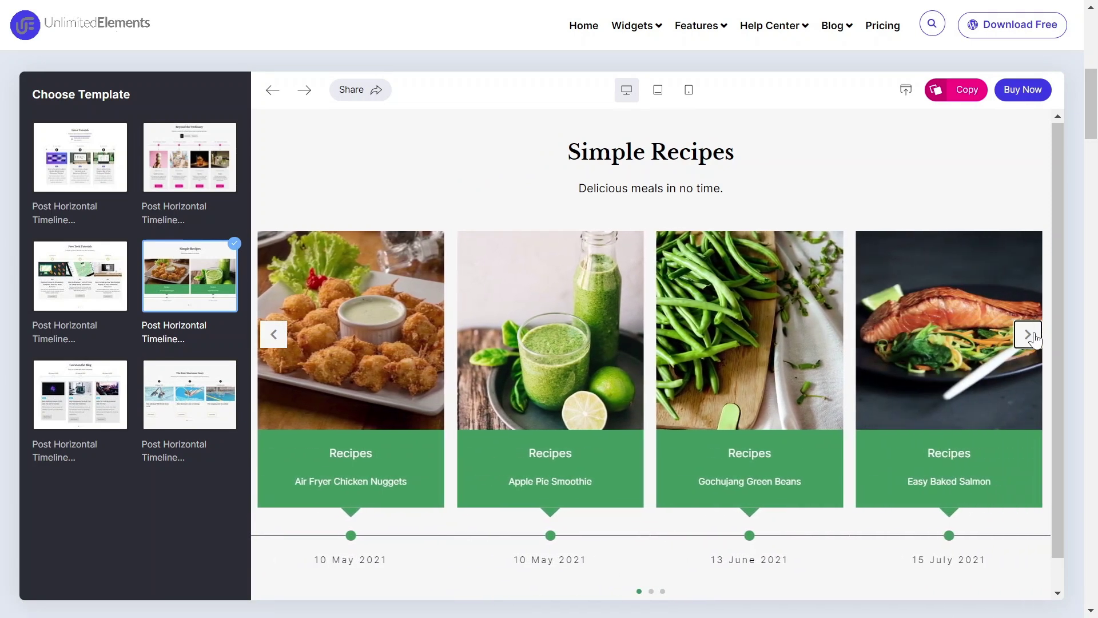
click(1033, 337)
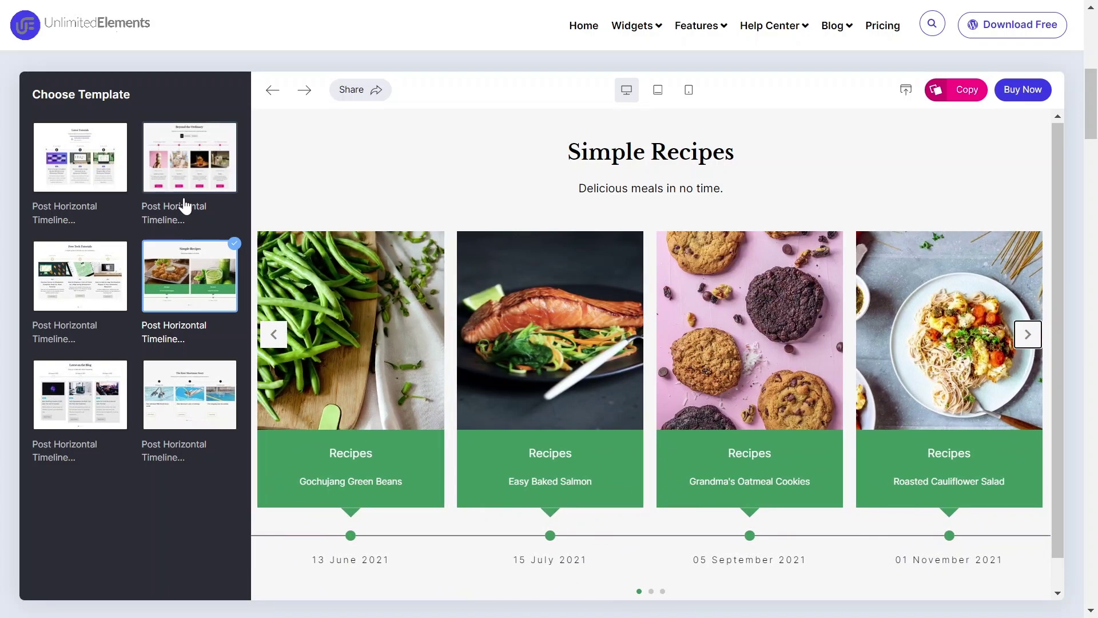
- Switch to the blog-post timeline template and advance through three of its post cards
click(80, 157)
scroll(369, 279, down, 2)
click(984, 245)
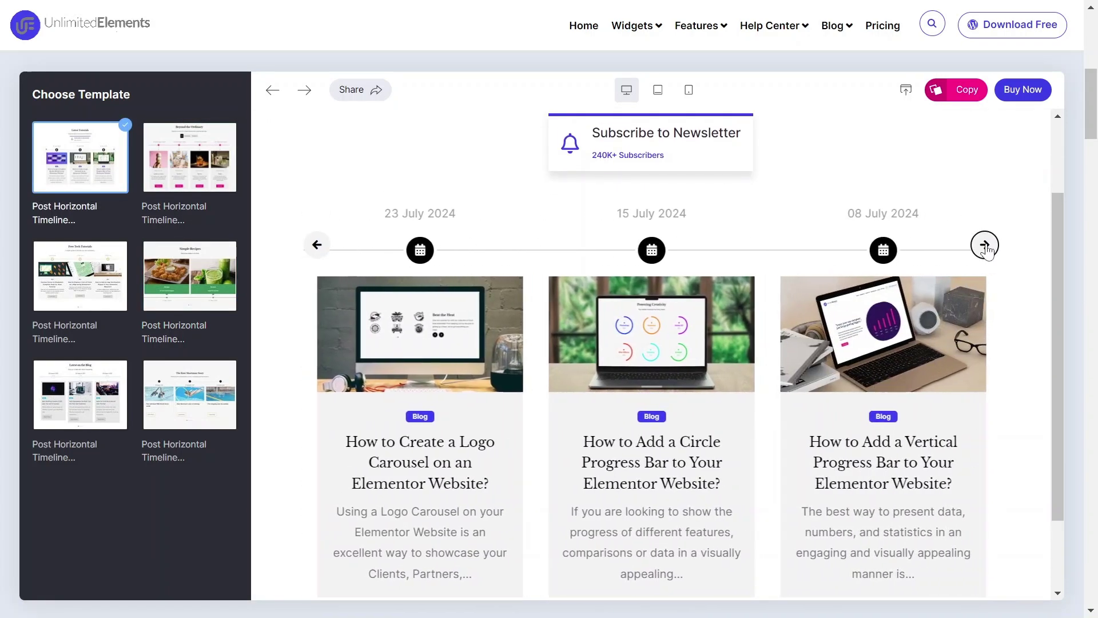
click(985, 246)
click(985, 246)
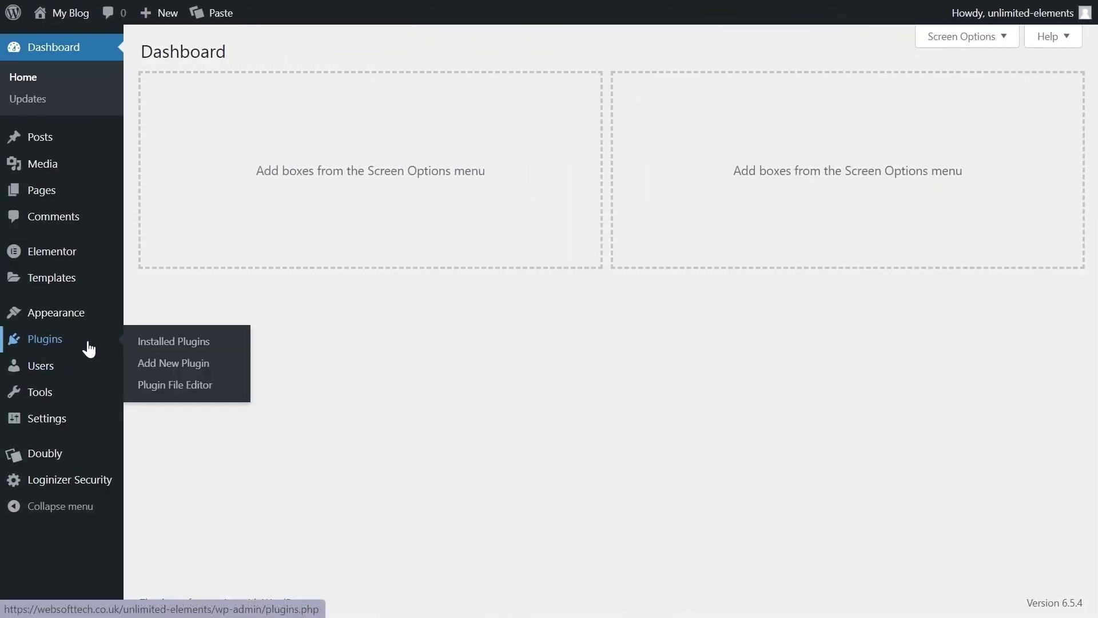
- Upload unlimited-elements-for-elementor-premium.1.5.111.zip as a new plugin, install it and activate it
click(153, 366)
click(288, 50)
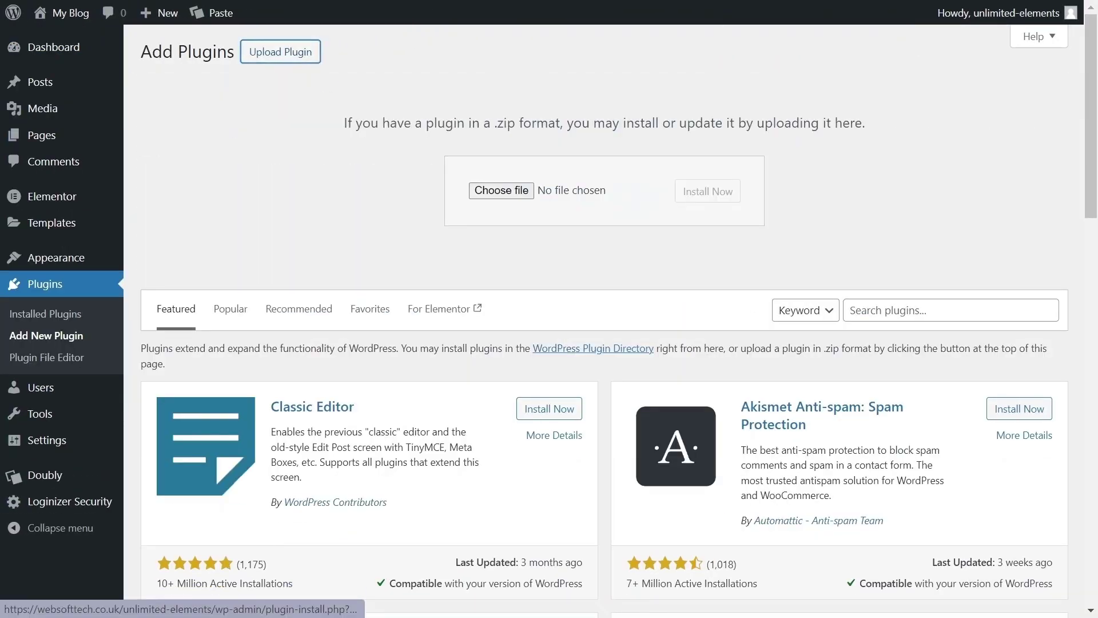
click(509, 195)
click(127, 86)
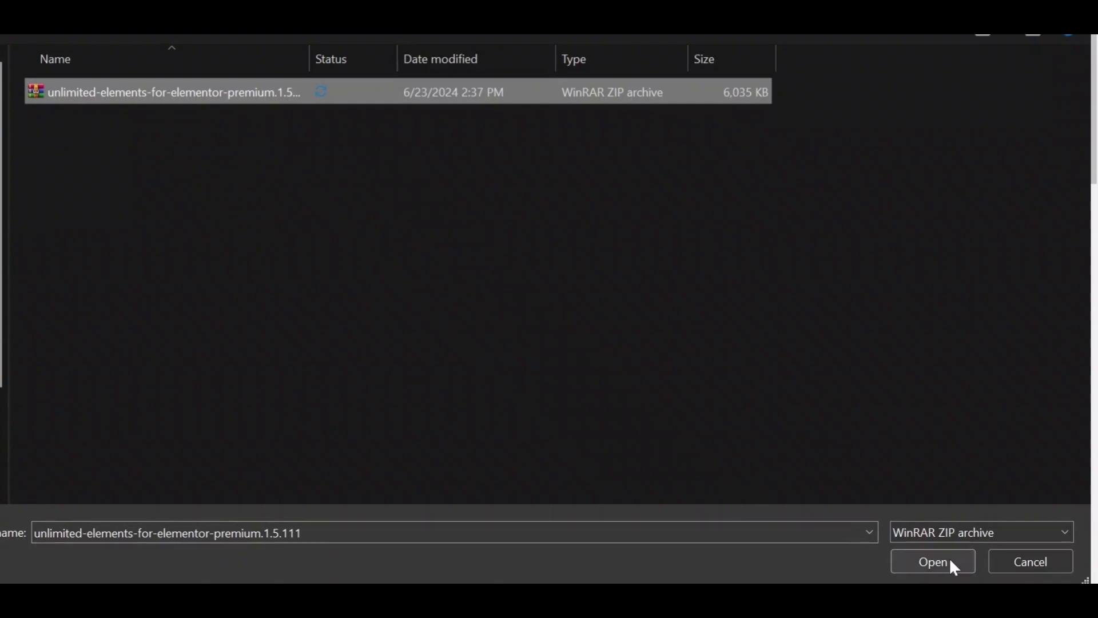
click(949, 557)
click(704, 195)
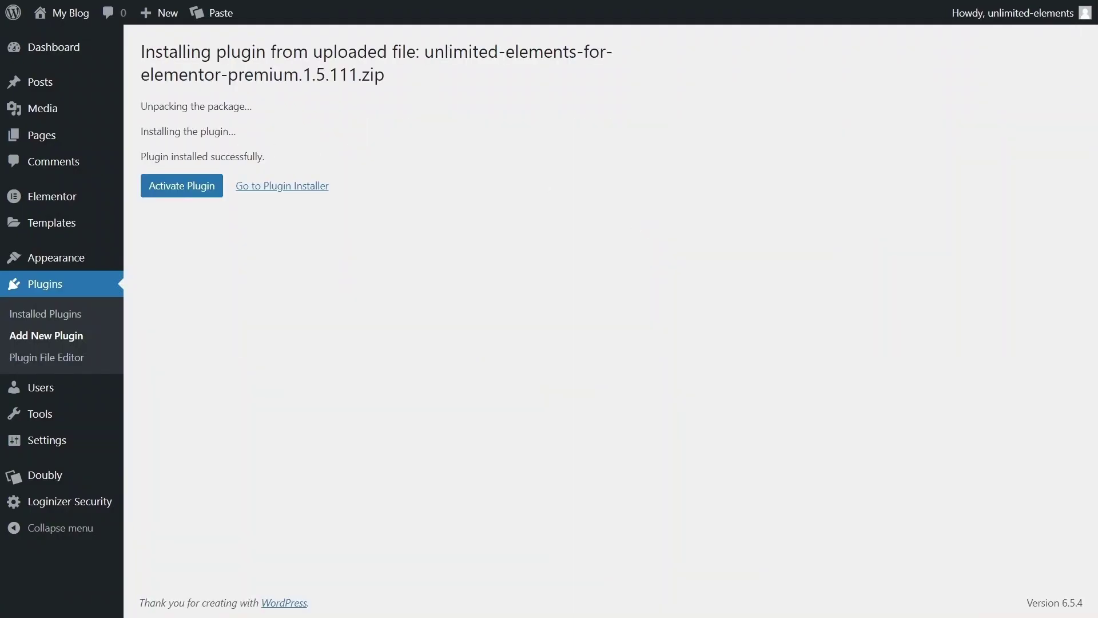
click(173, 198)
- Search the Unlimited Elements widget library for 'post horizontal timeline' and install that widget
mouse_move(59, 413)
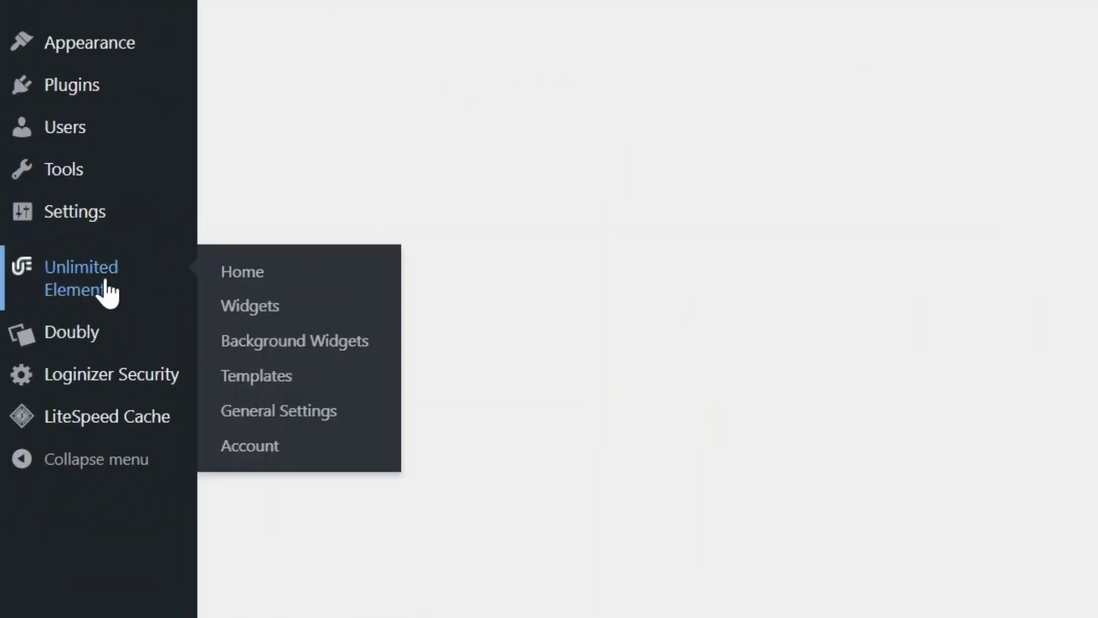
click(247, 309)
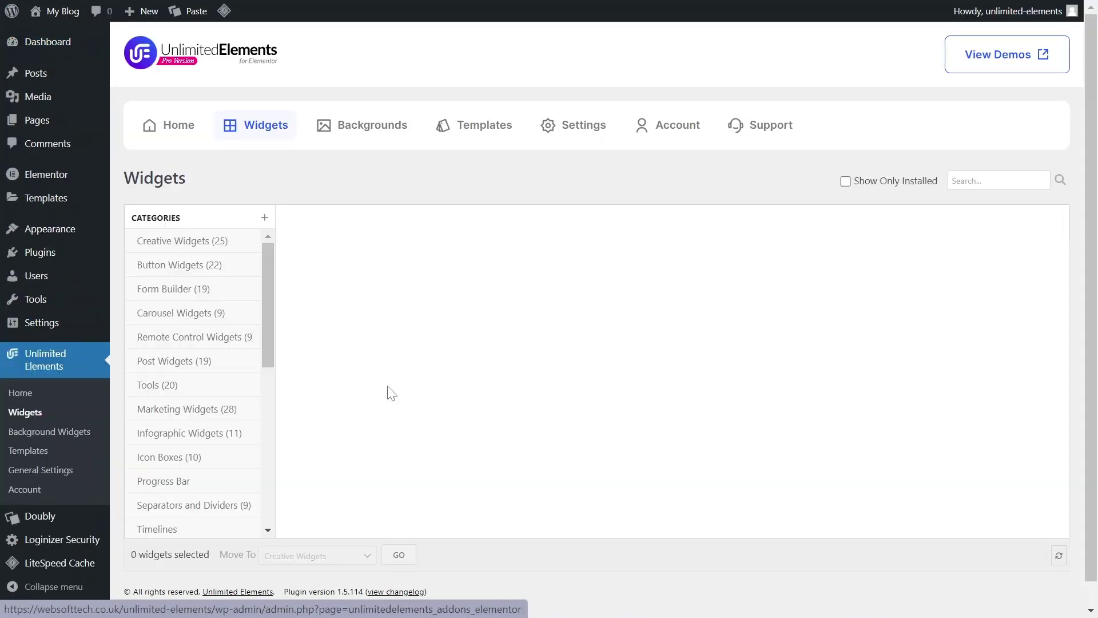
click(956, 182)
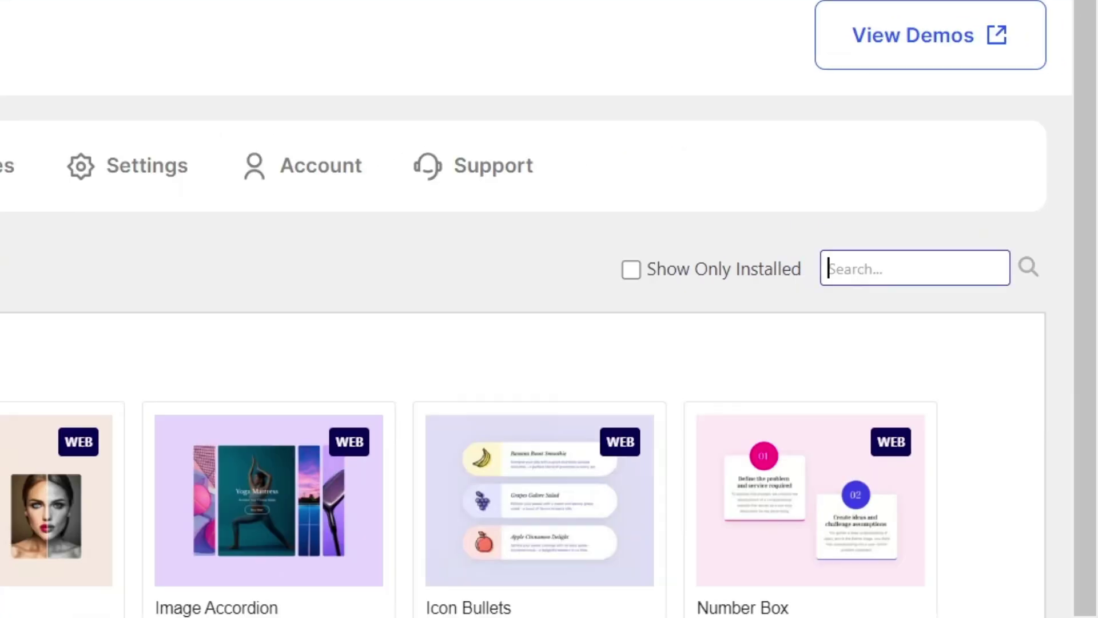
text(post horizontal timeline)
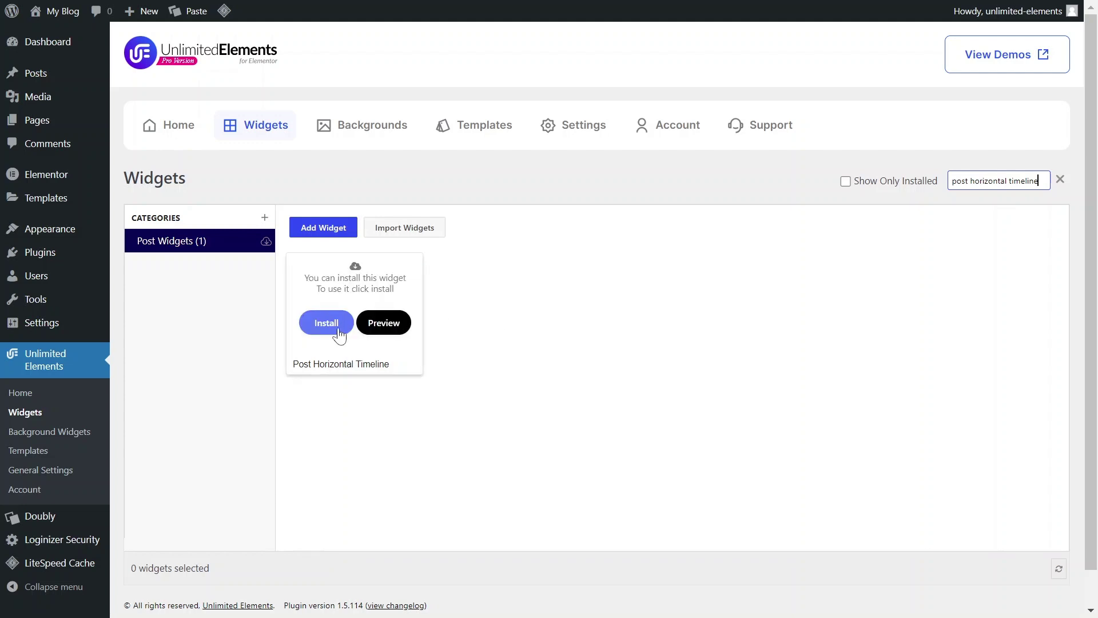
click(328, 327)
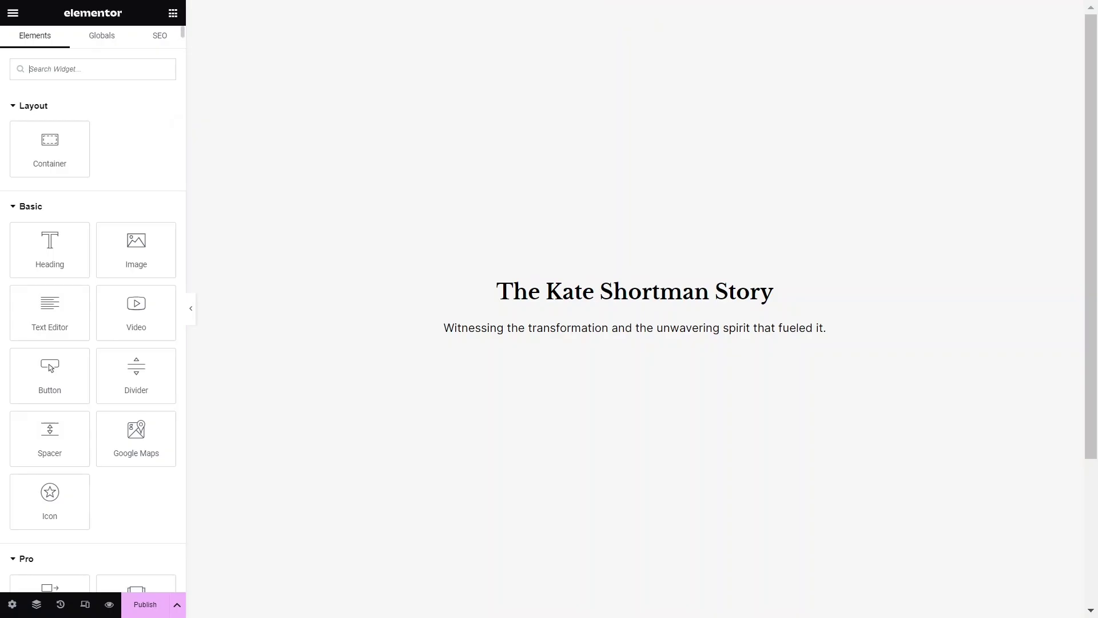
- Find 'post ho' in the widget panel and drop Post Horizontal Timeline below The Kate Shortman Story heading
text(post hori)
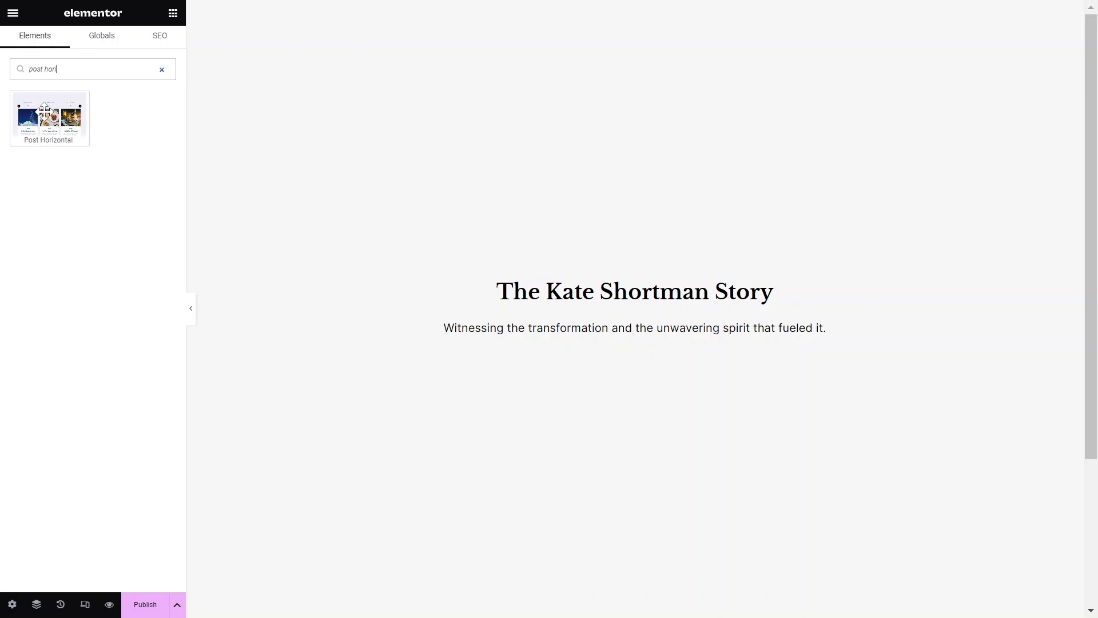
drag(50, 117, 520, 331)
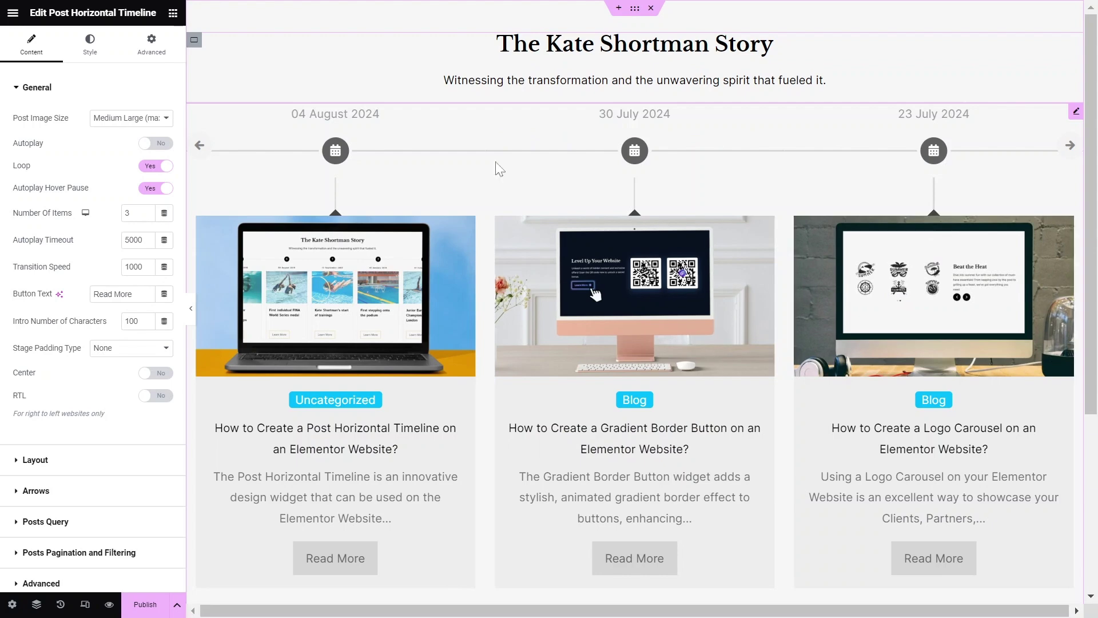
- Try Full as the post image size, then restore Medium Large
click(131, 118)
click(111, 133)
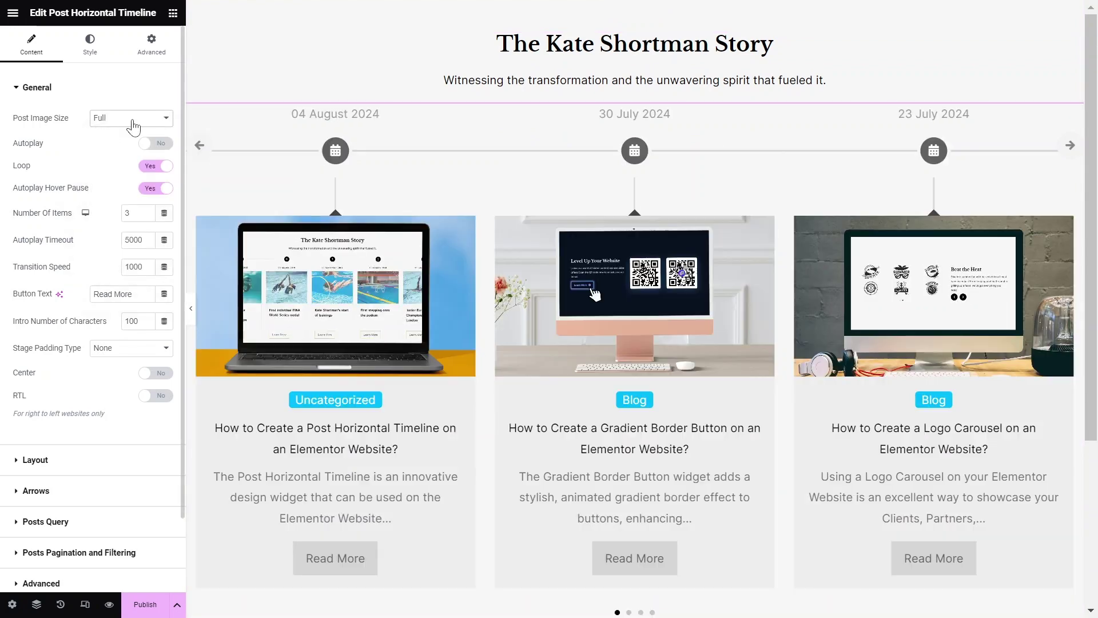
click(131, 118)
click(160, 152)
- Leave autoplay off with pause on hover, show 4 items, and keep the 5000 autoplay timeout
click(157, 147)
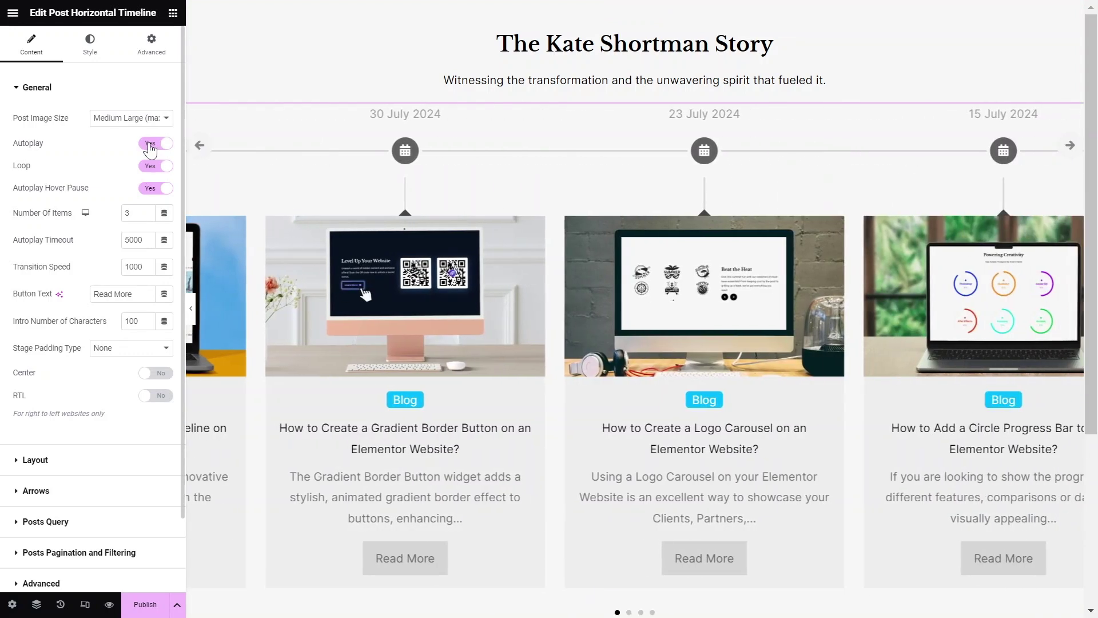
click(151, 145)
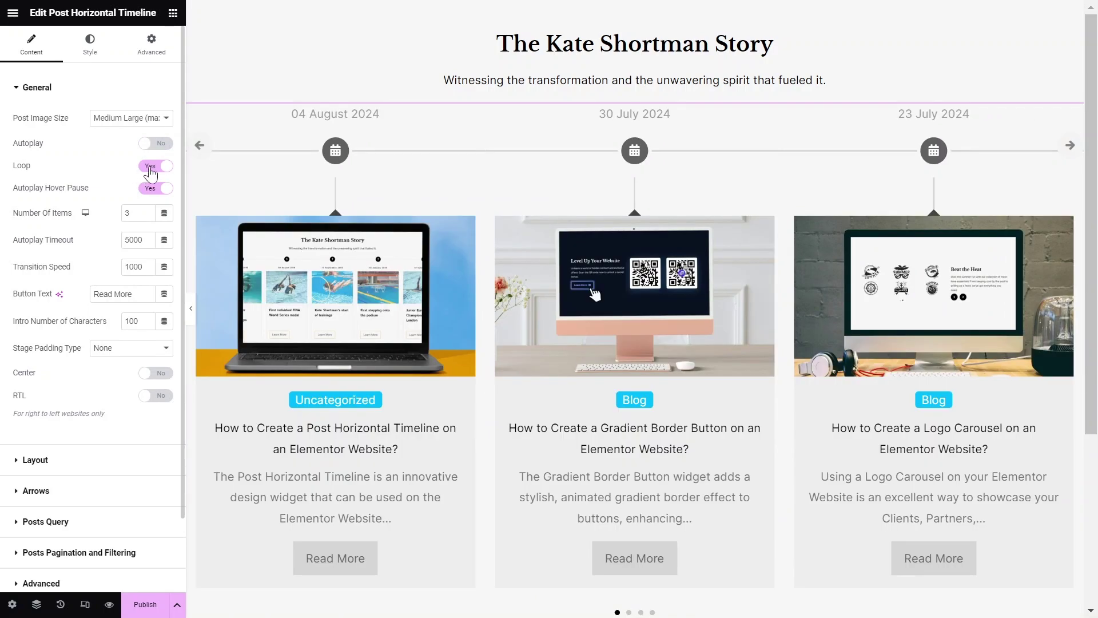
click(158, 189)
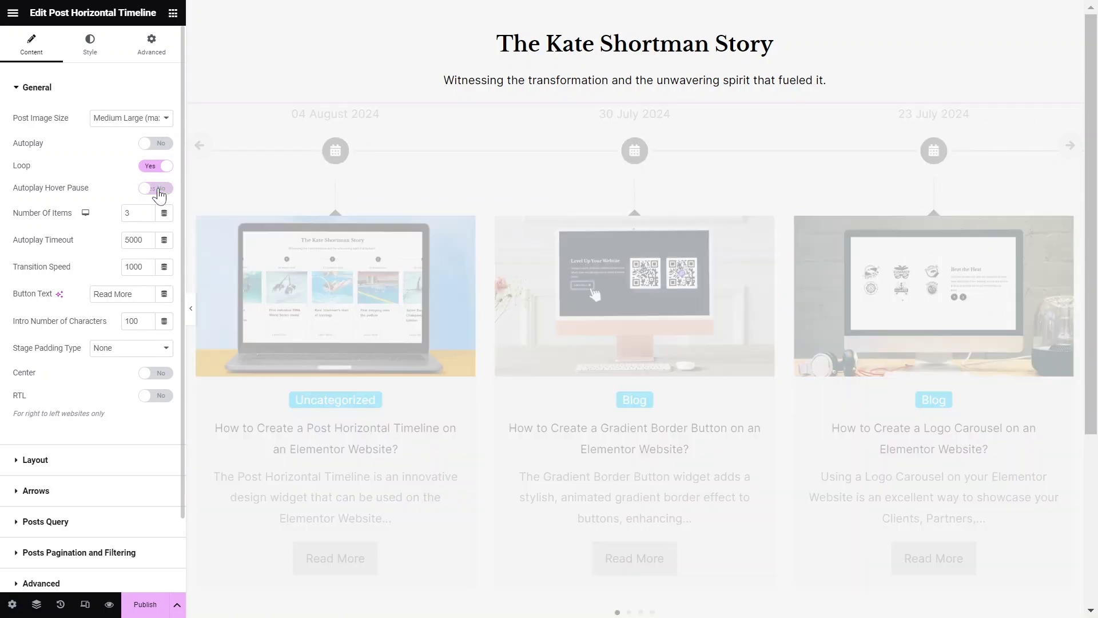
click(160, 190)
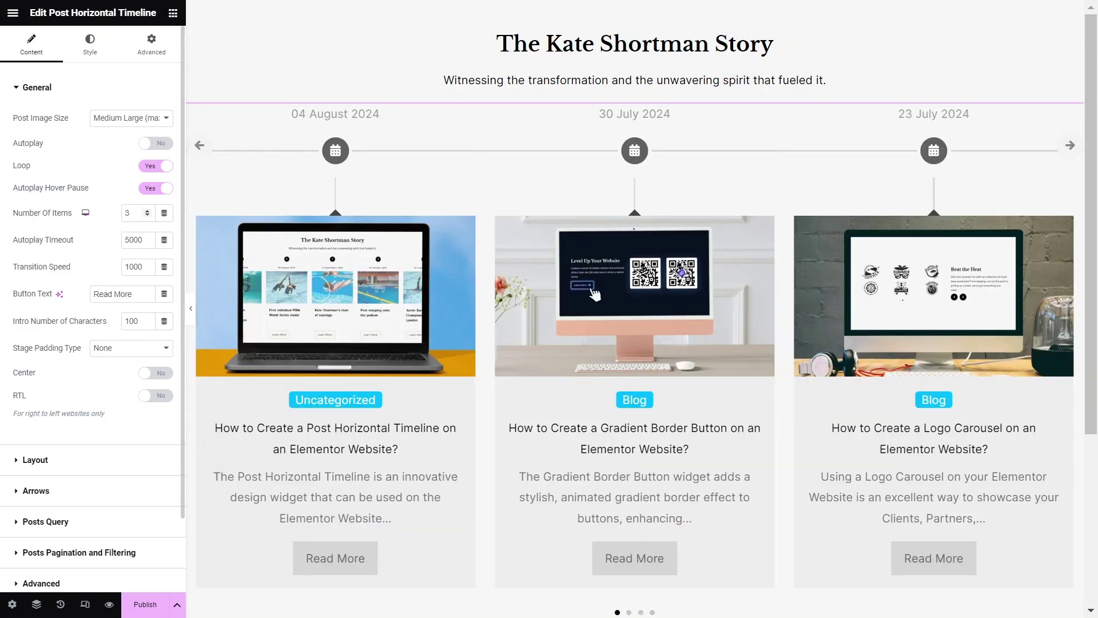
click(147, 210)
scroll(129, 205, down, 1)
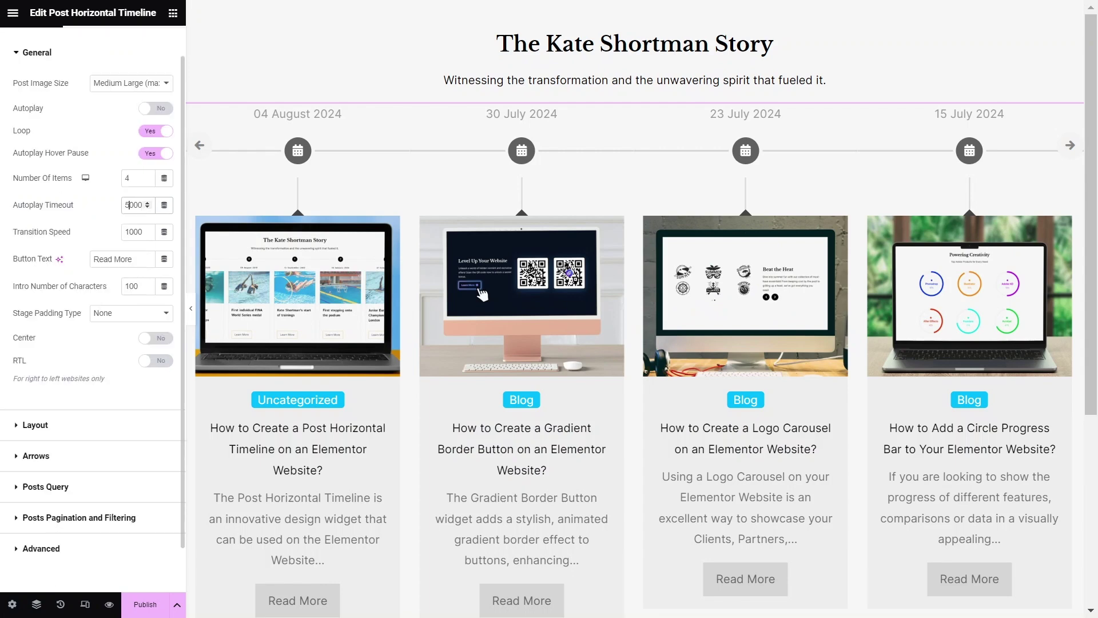
click(147, 207)
- Change the button text to 'Learn More', keeping the intro length at 100 characters
drag(114, 259, 90, 262)
text(Learn)
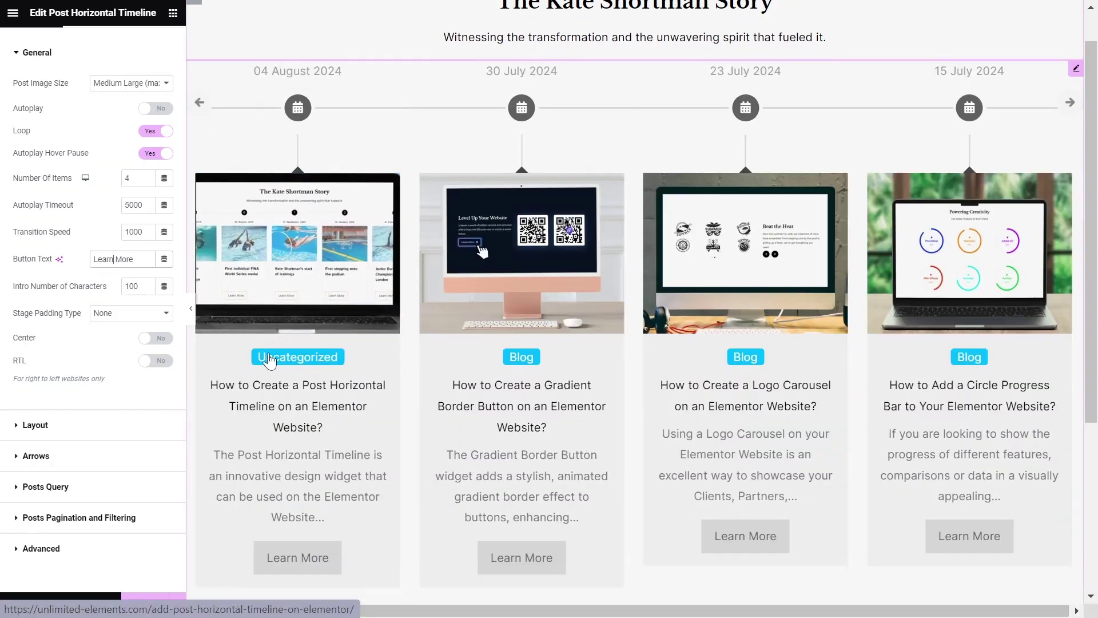
click(127, 286)
key(Delete)
text(2)
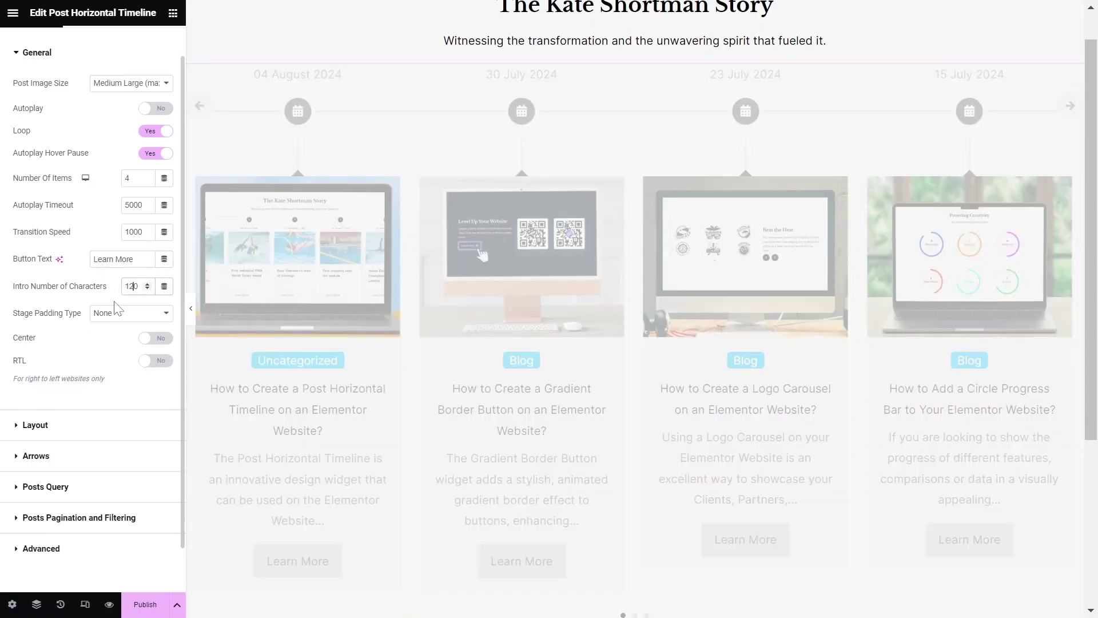
key(BackSpace)
text(0)
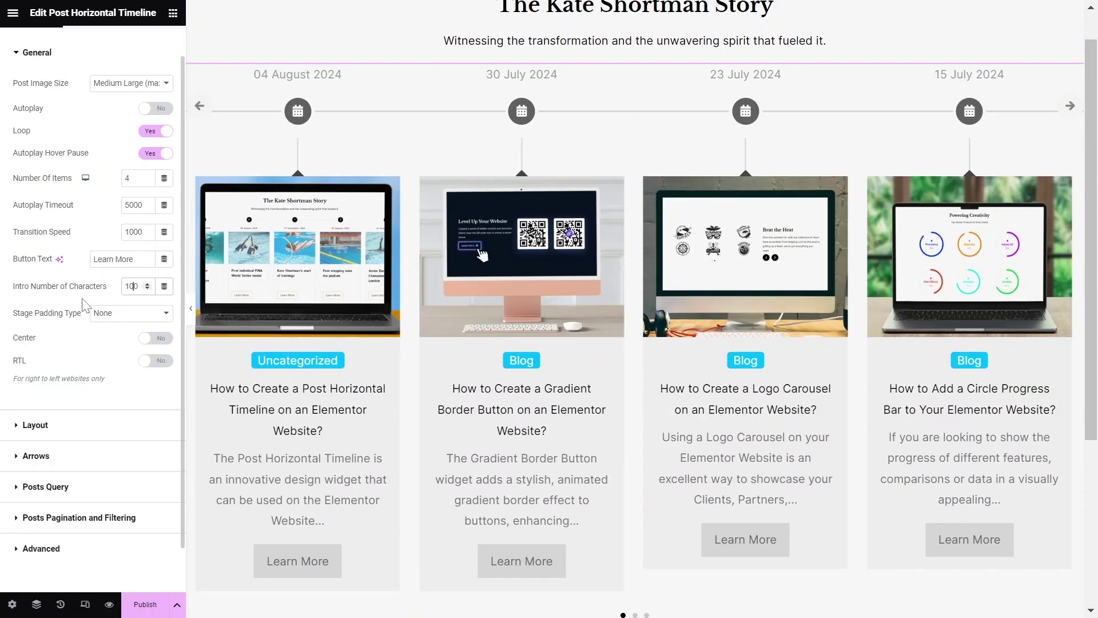
- Keep stage padding None, turn Center on, and keep the timeline left-to-right
scroll(84, 304, down, 1)
click(115, 277)
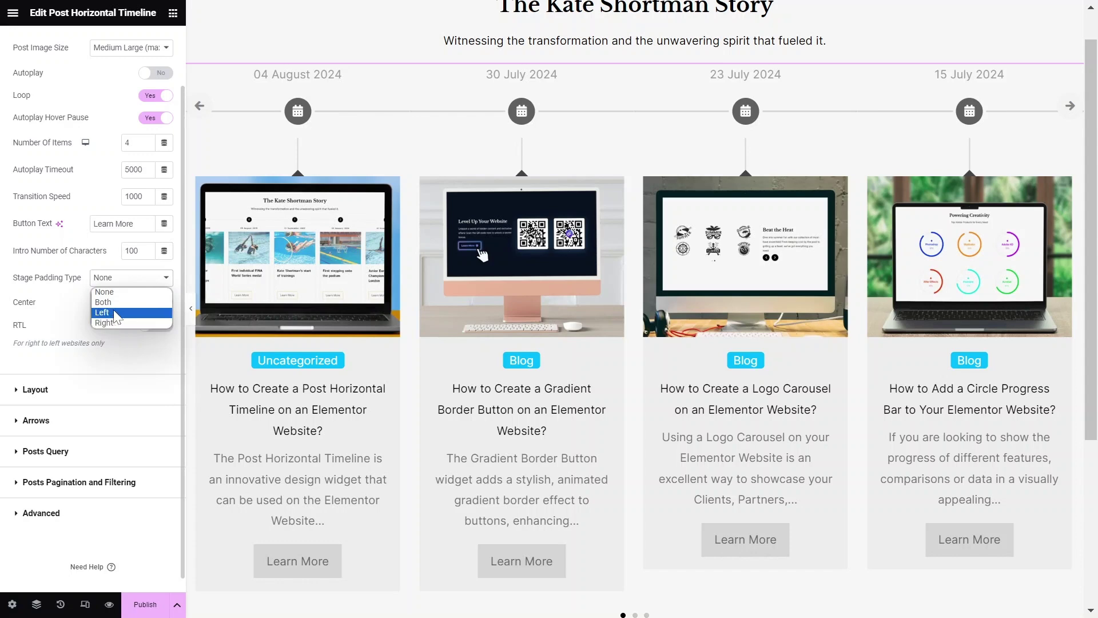
click(108, 292)
scroll(109, 303, down, 1)
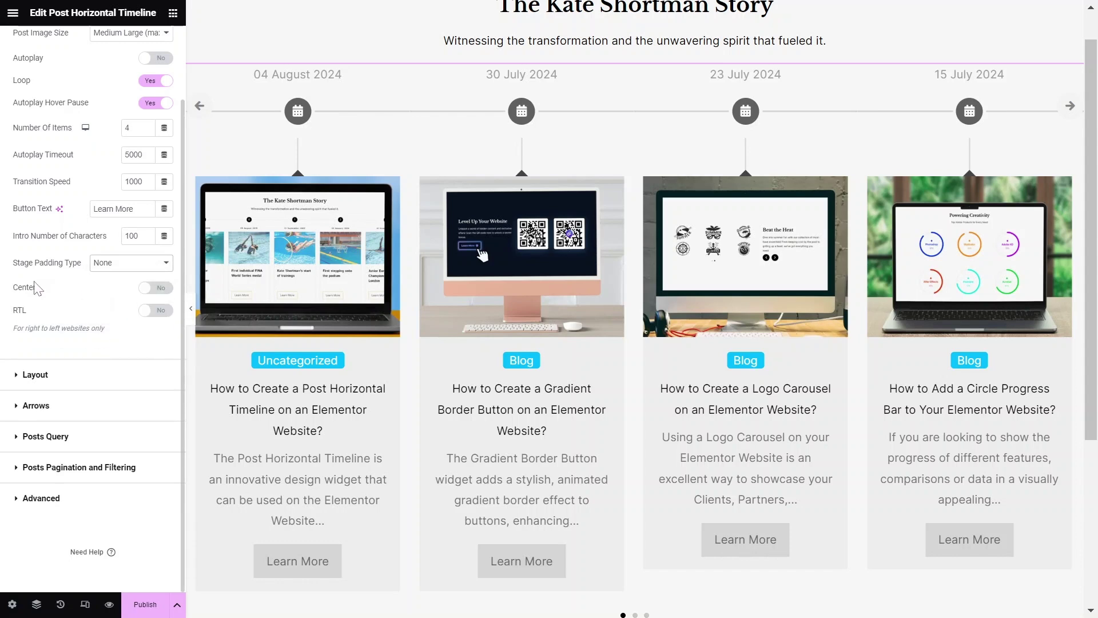
click(159, 288)
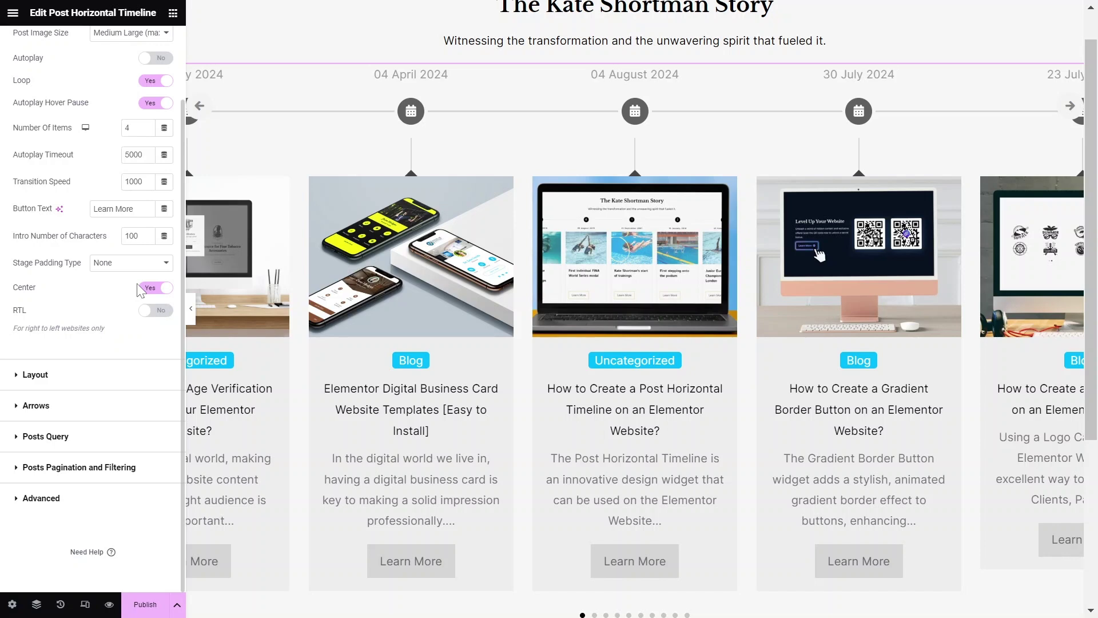
click(158, 312)
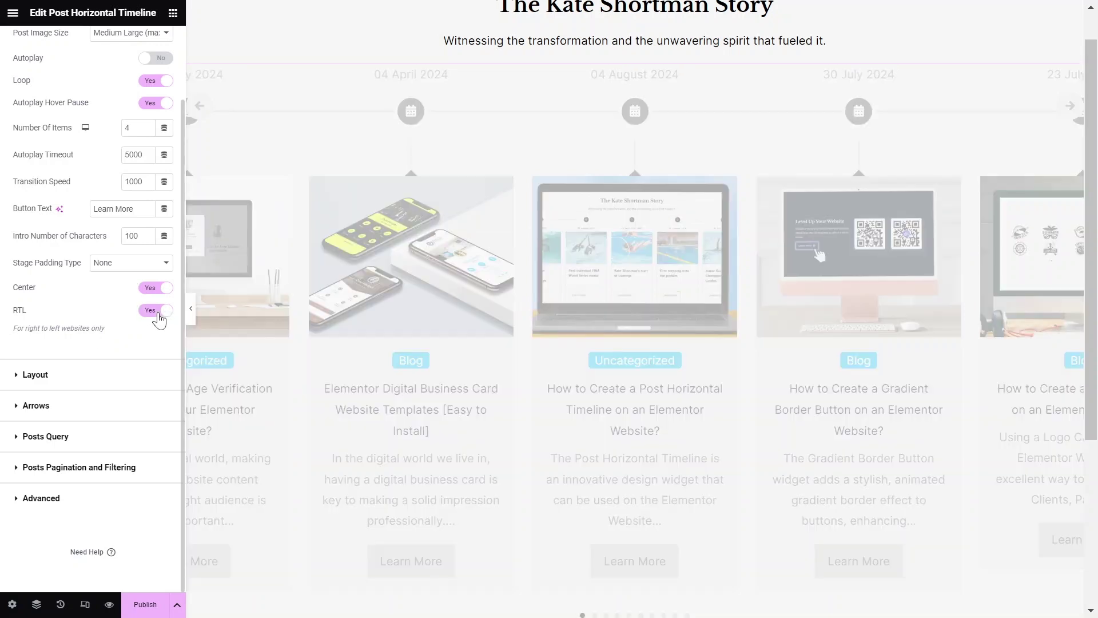
click(152, 312)
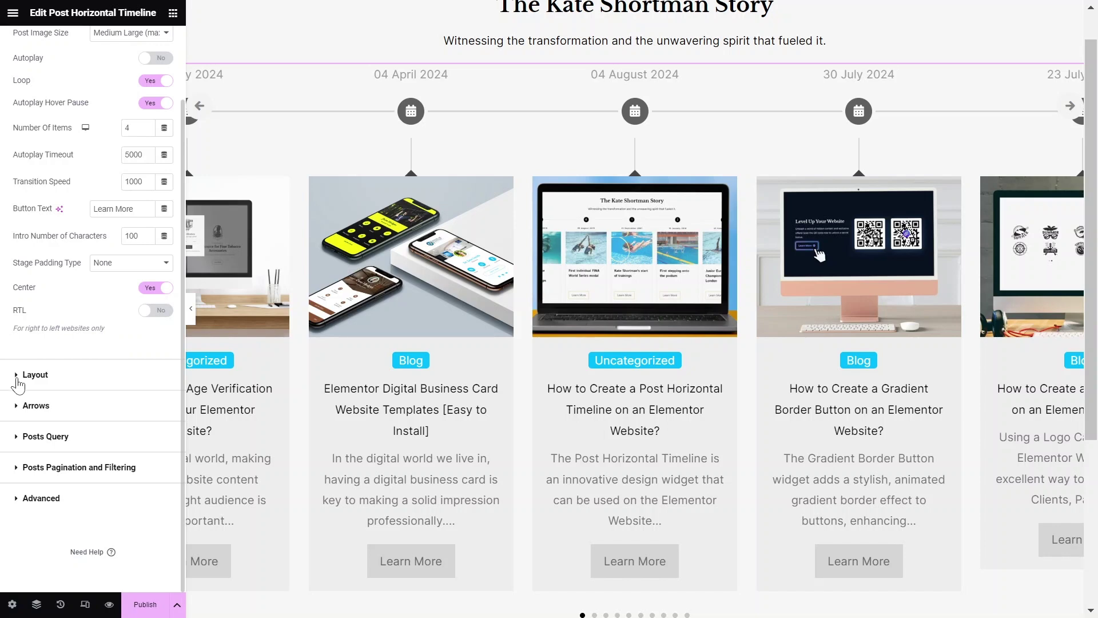
- In Layout, hide the navigation arrows and the category labels
click(18, 376)
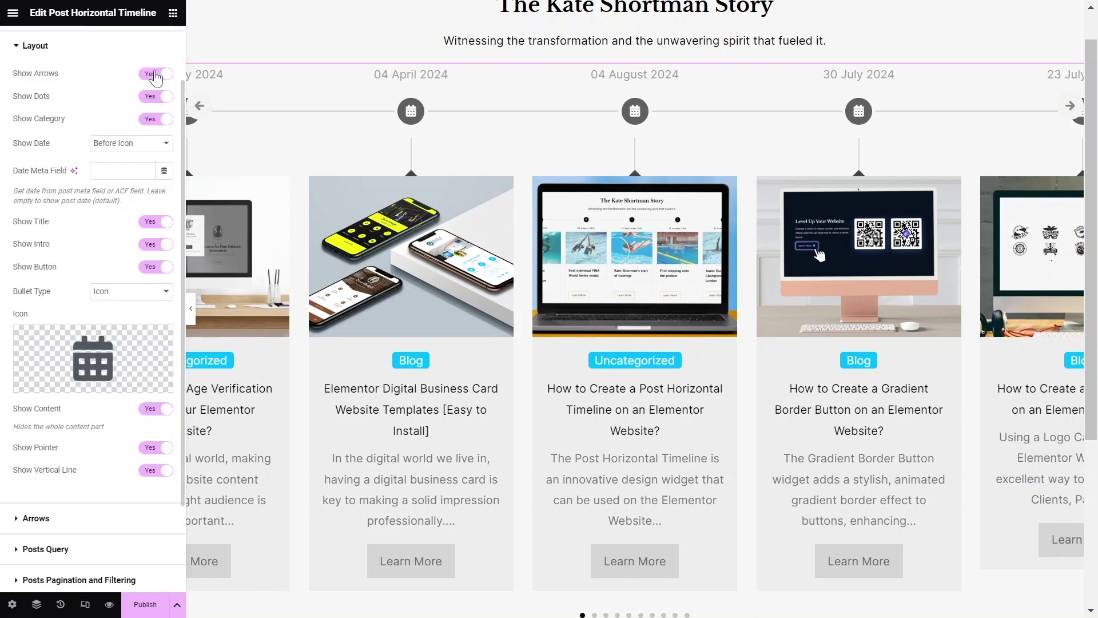
click(156, 74)
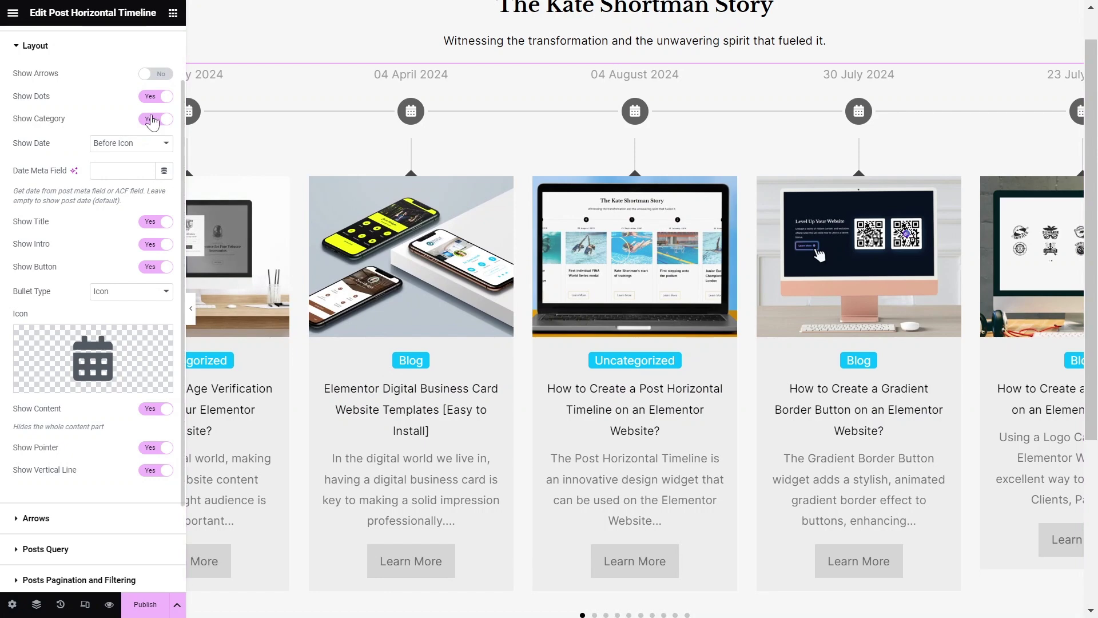
click(152, 120)
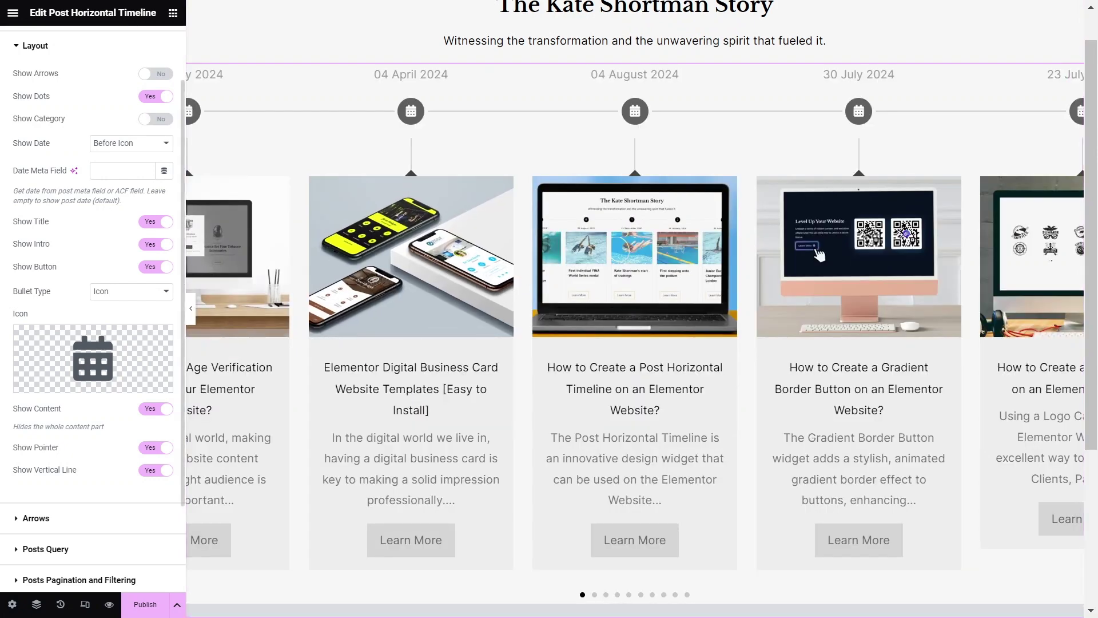
- Set Show Date to After Icon so dates sit below bullets, and hide the intro excerpts
click(133, 149)
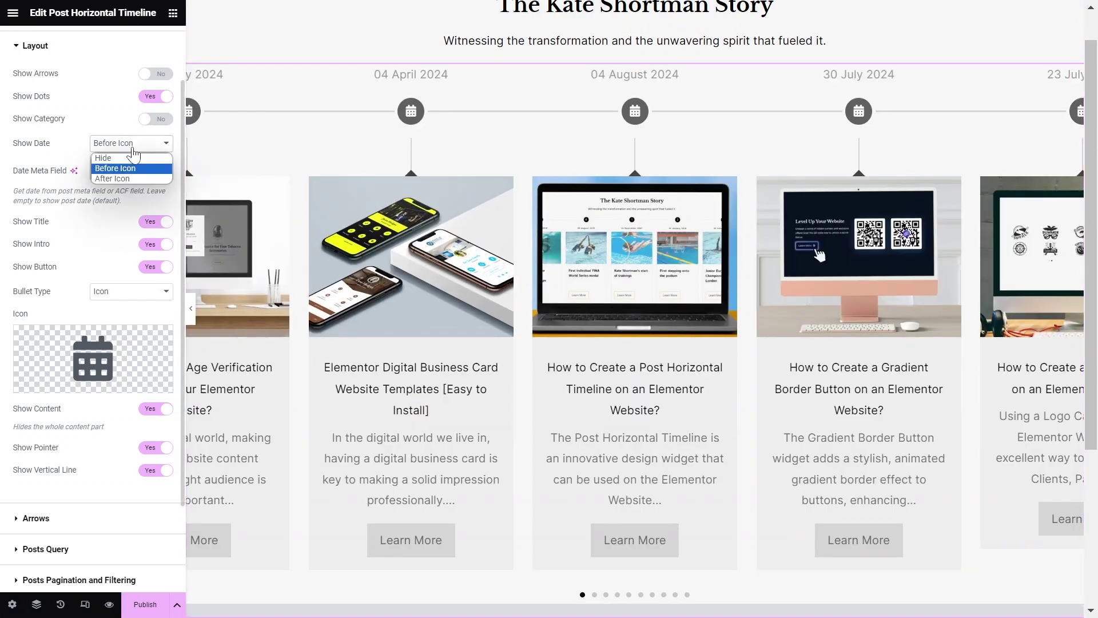
click(110, 179)
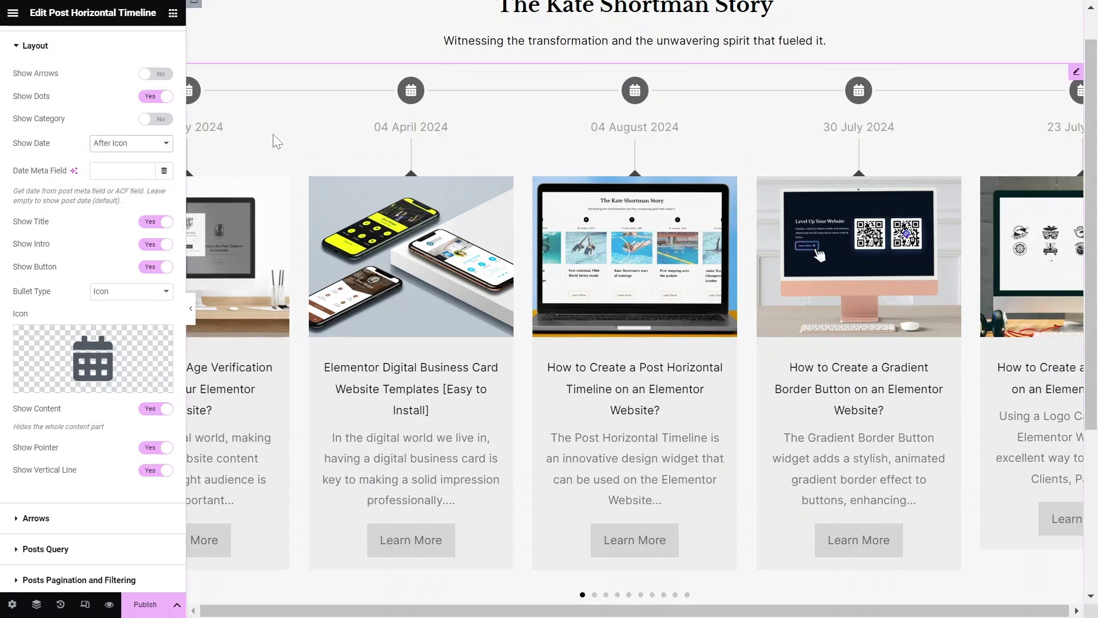
click(133, 143)
click(111, 155)
key(ctrl+z)
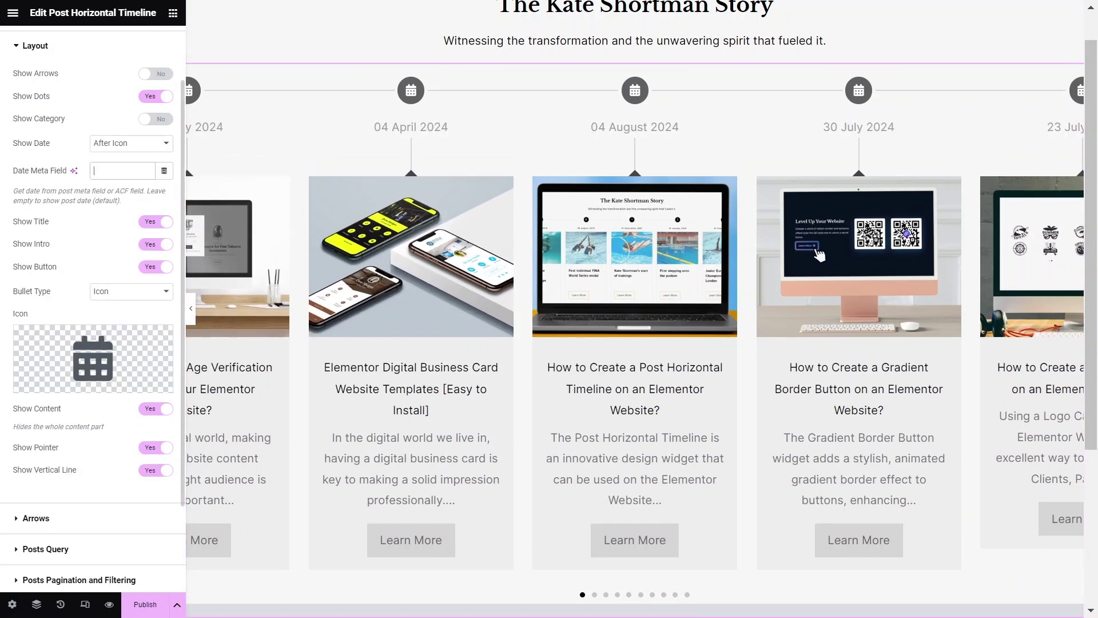
drag(123, 203, 1, 195)
scroll(154, 219, down, 1)
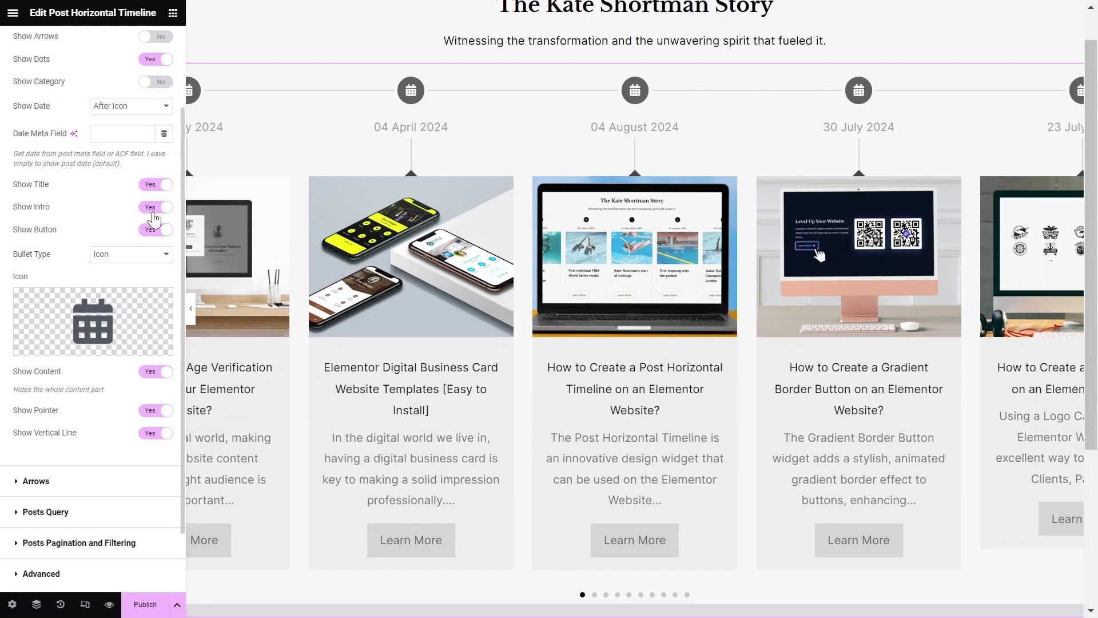
click(153, 213)
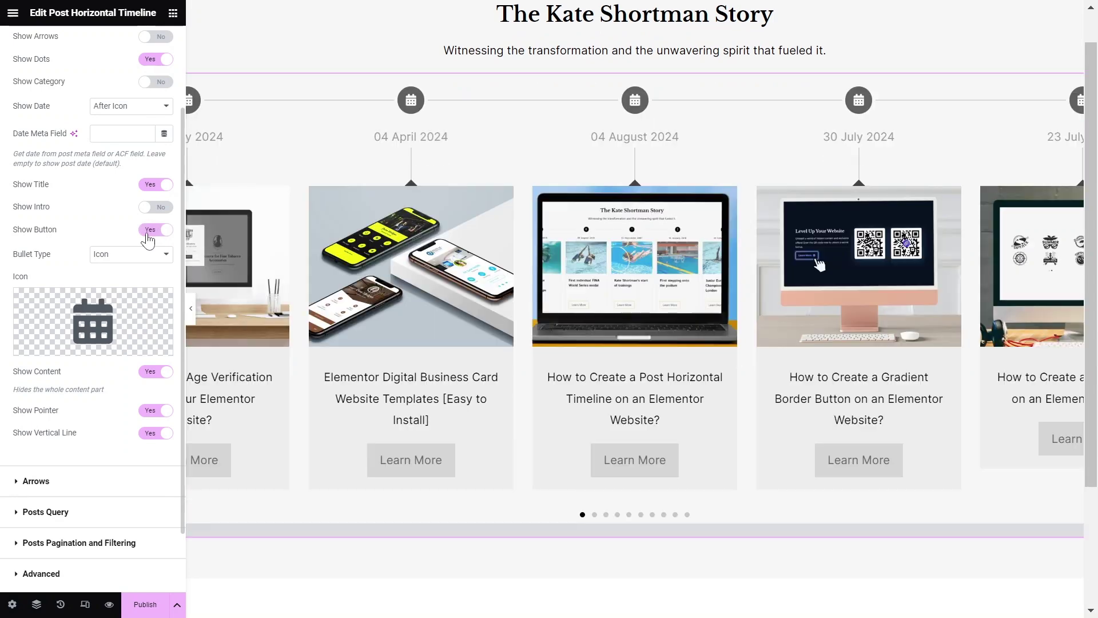
- Set the bullet type to Index so the bullets show numbers
scroll(46, 321, down, 1)
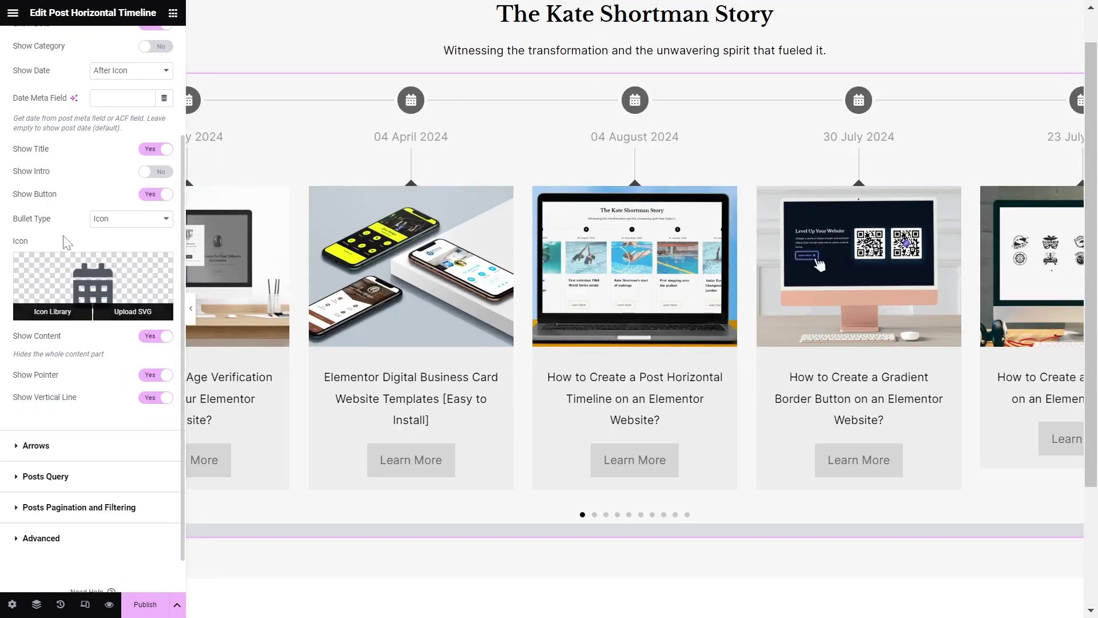
click(123, 222)
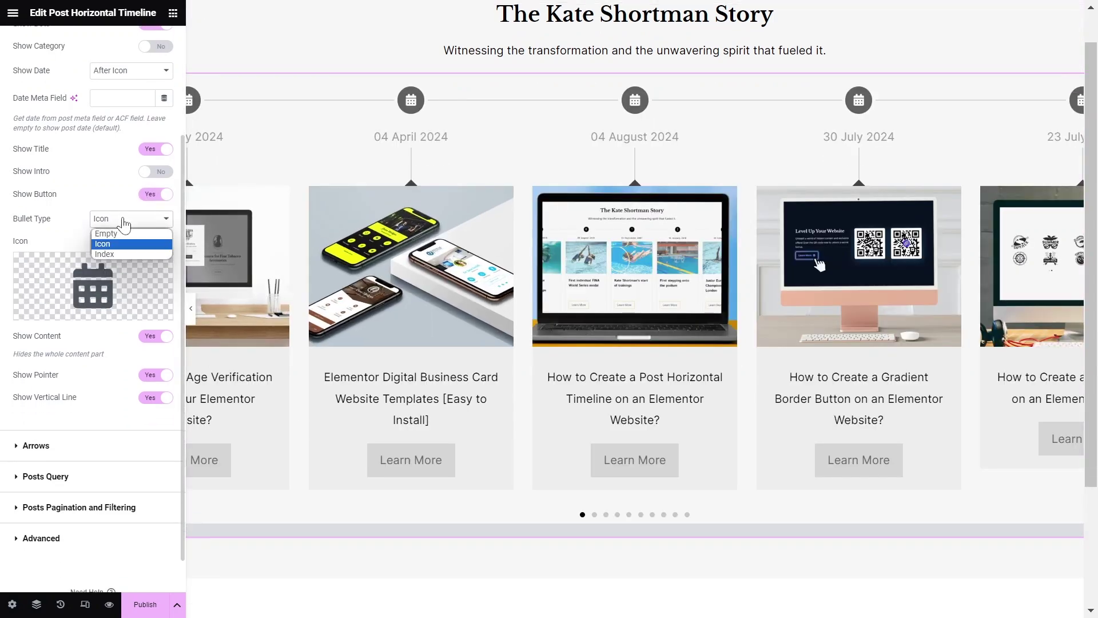
click(105, 243)
click(111, 220)
click(108, 253)
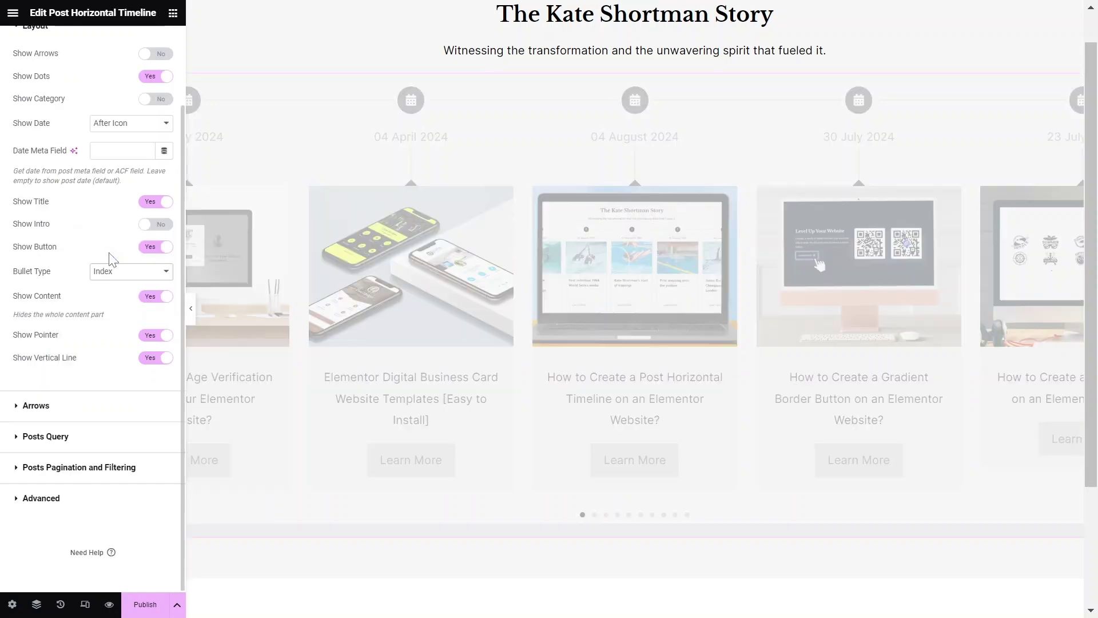
- Keep card content visible and turn off the pointers and vertical connector lines
click(155, 296)
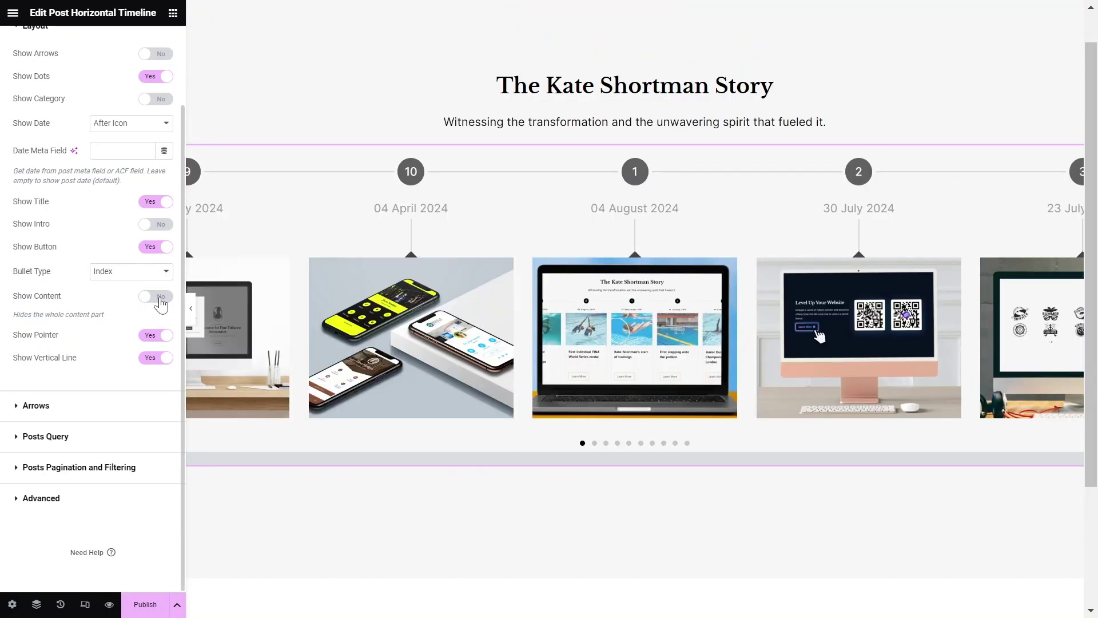
click(153, 298)
click(150, 336)
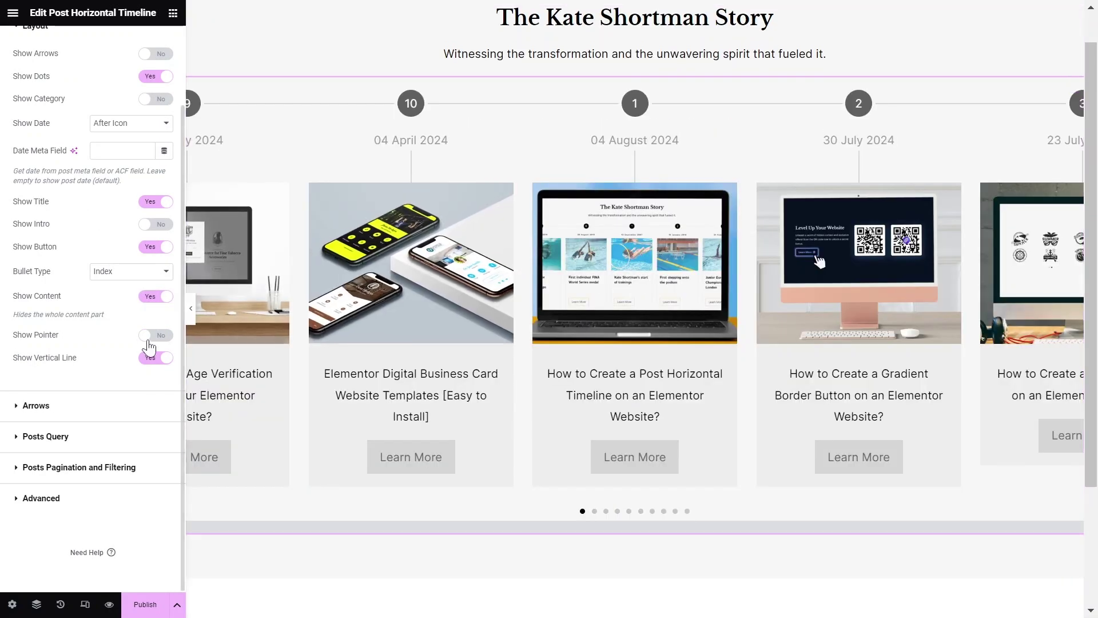
click(152, 358)
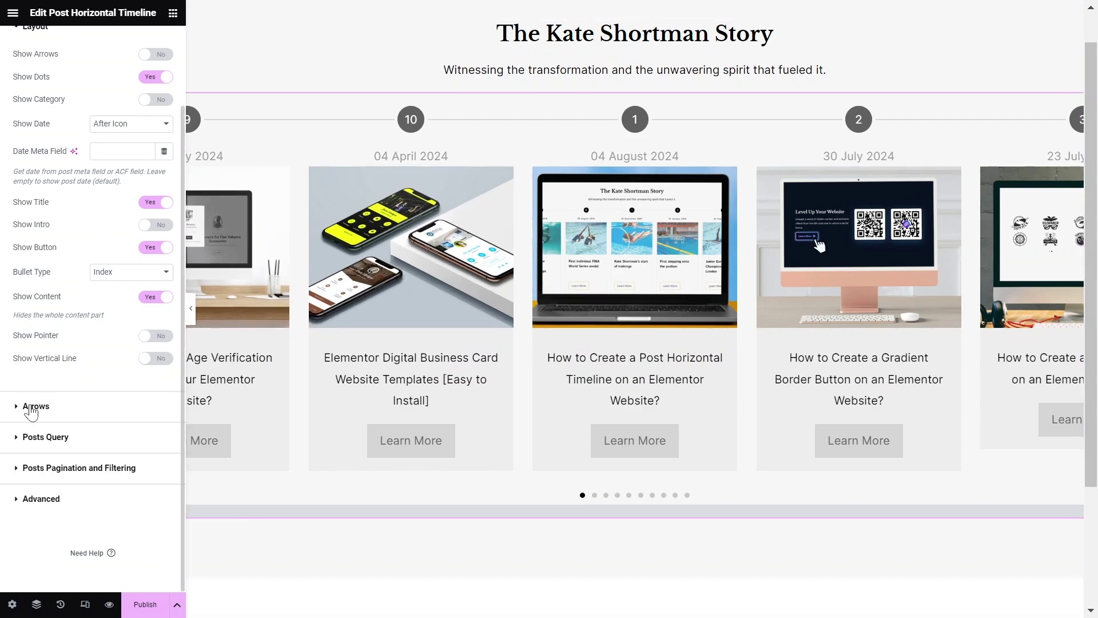
click(31, 407)
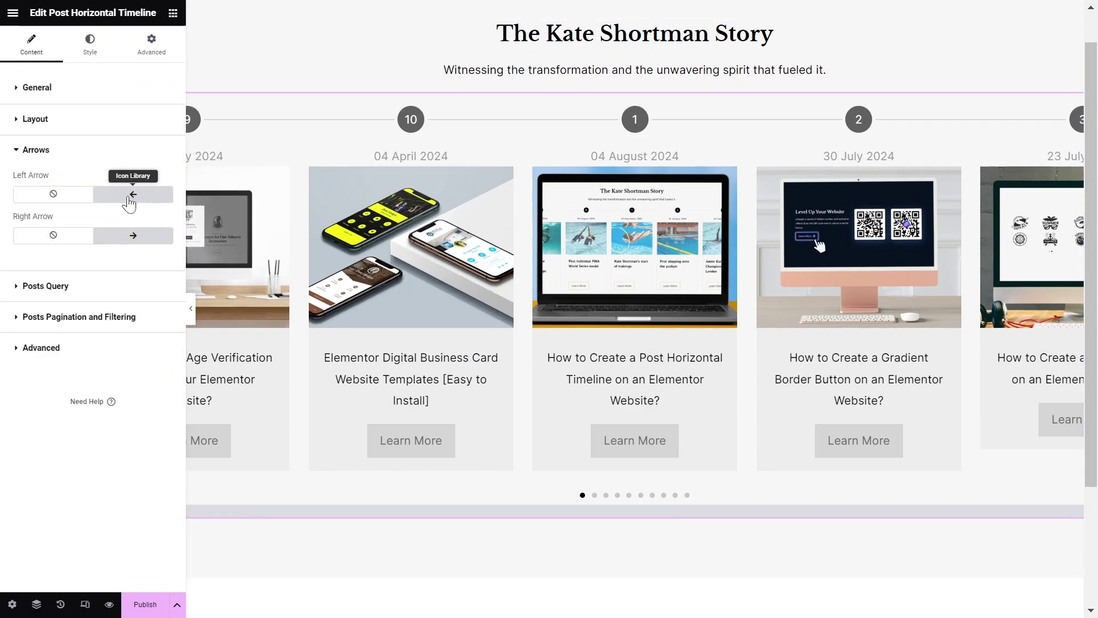
- Review the left and right arrow icon choices, keeping the existing icons
click(129, 201)
click(909, 551)
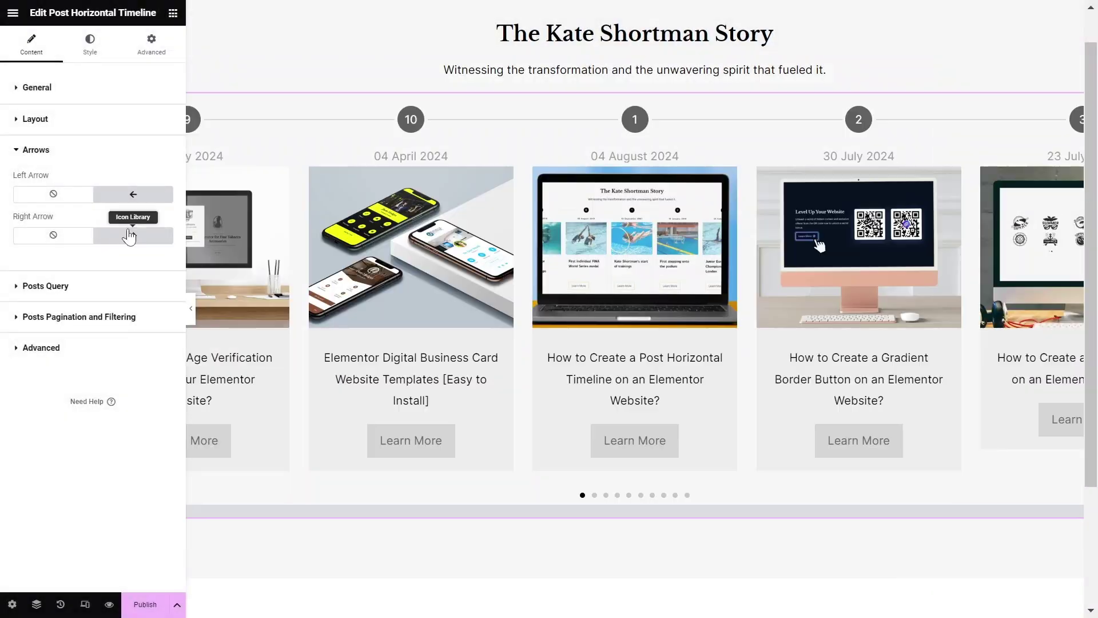
click(131, 235)
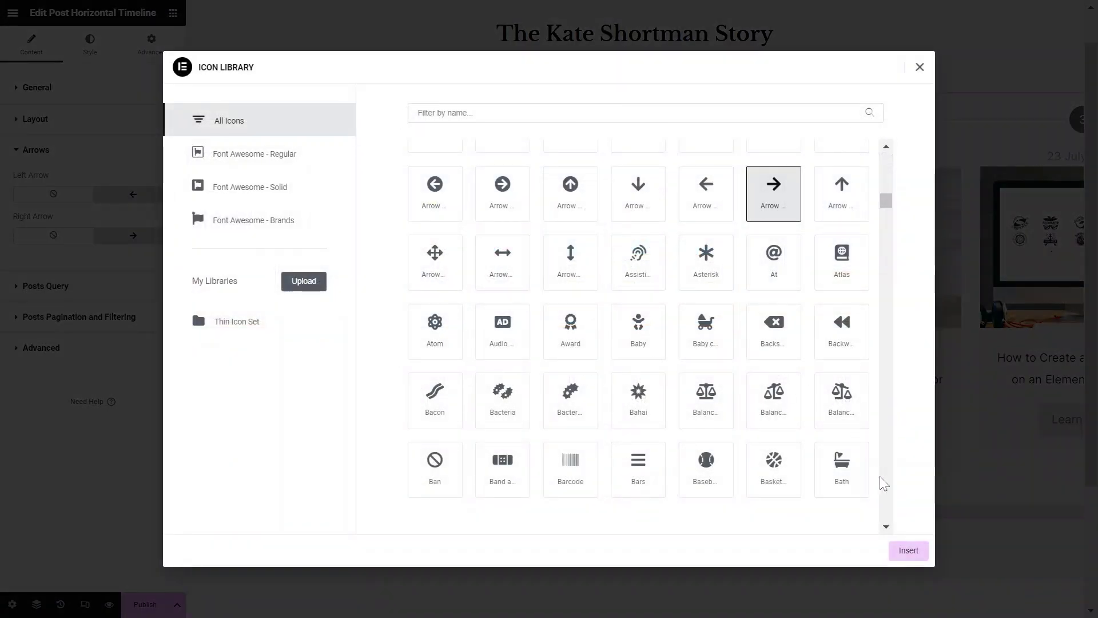
click(906, 550)
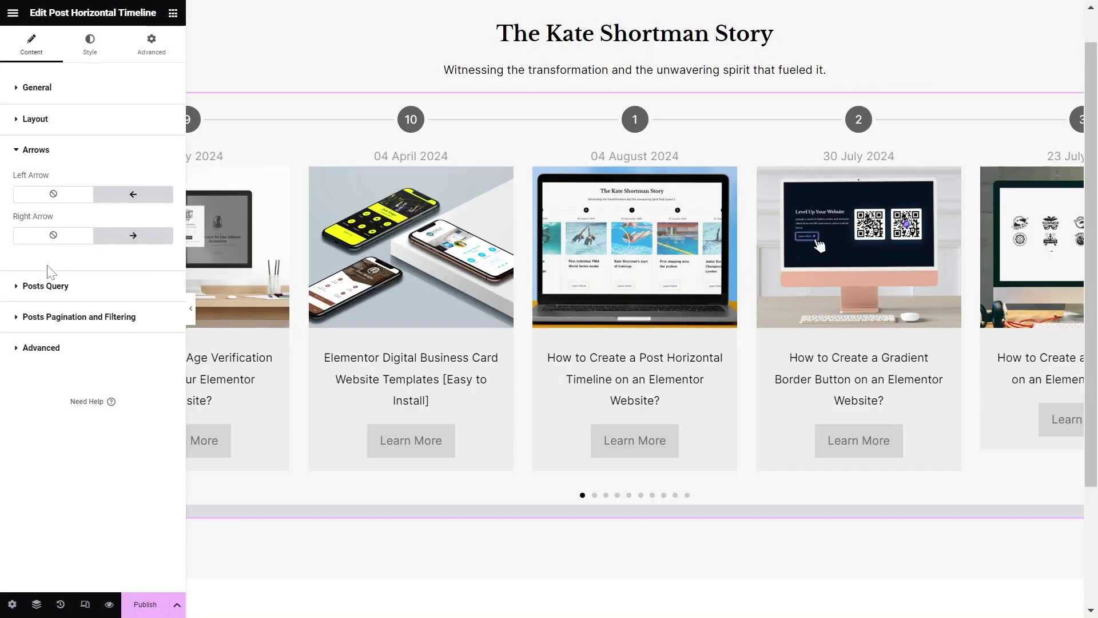
- In Posts Query, try the Current Query, Related and Manual sources, then return to Custom Posts
click(19, 290)
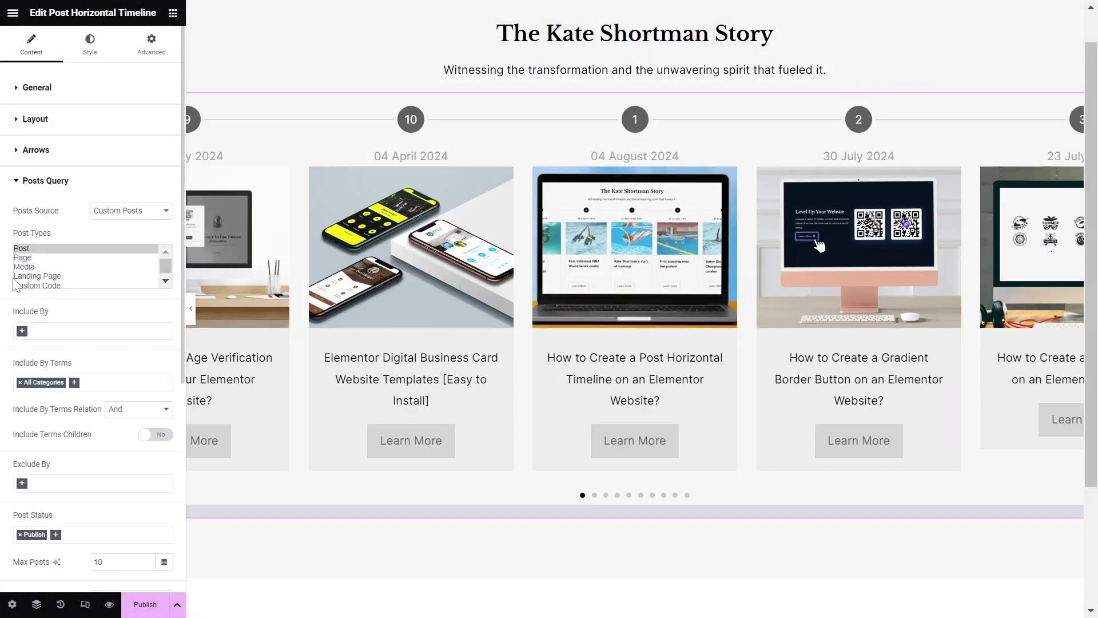
click(134, 214)
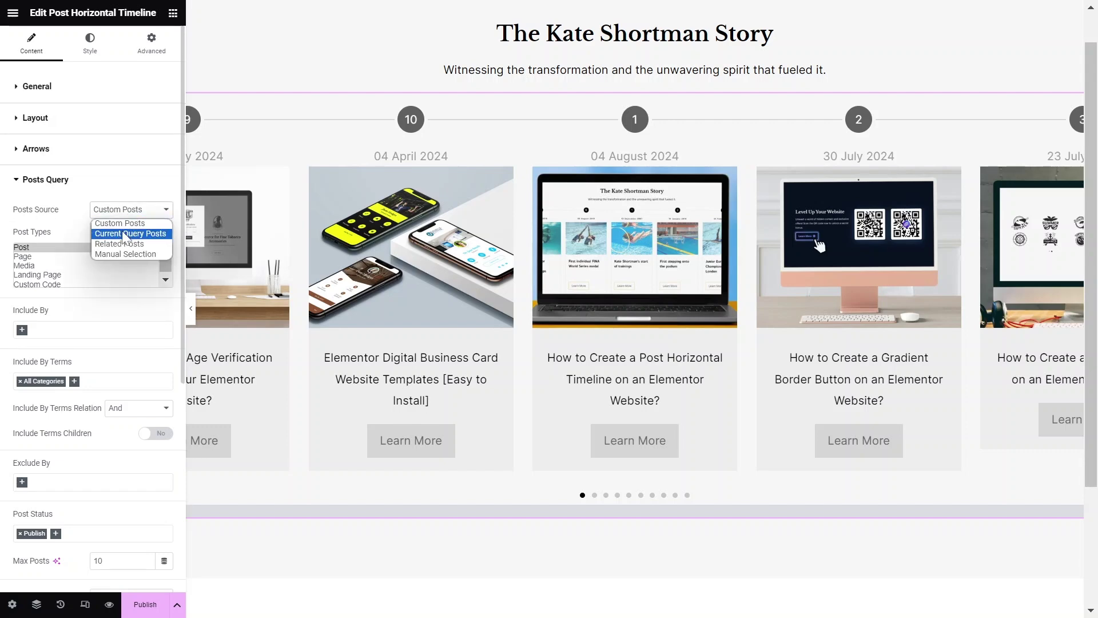
click(126, 234)
click(129, 212)
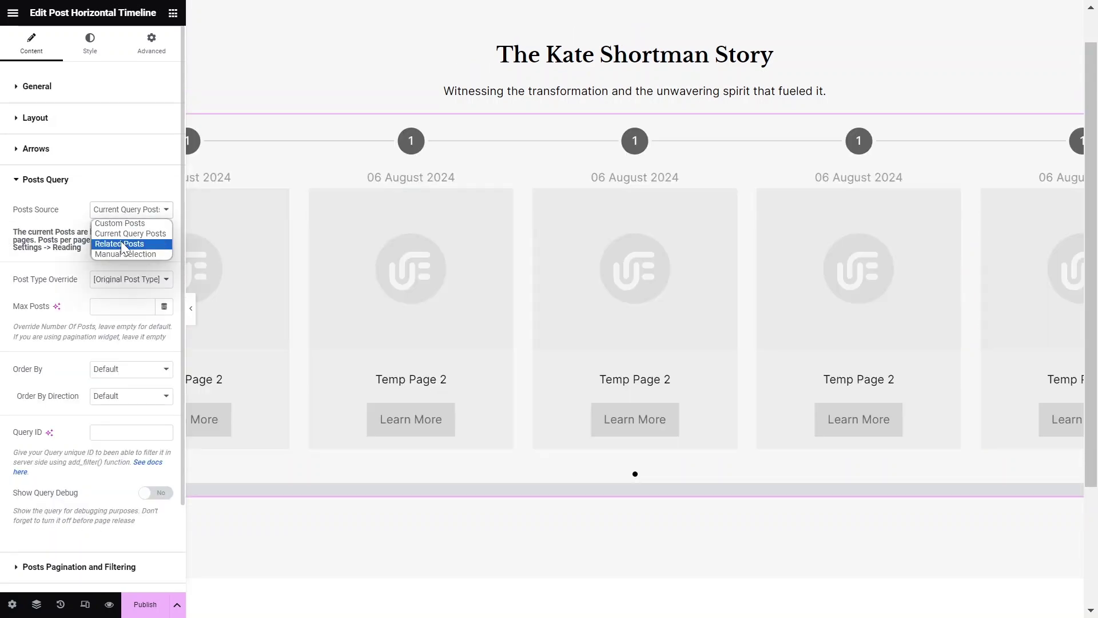
click(123, 244)
click(136, 212)
click(126, 254)
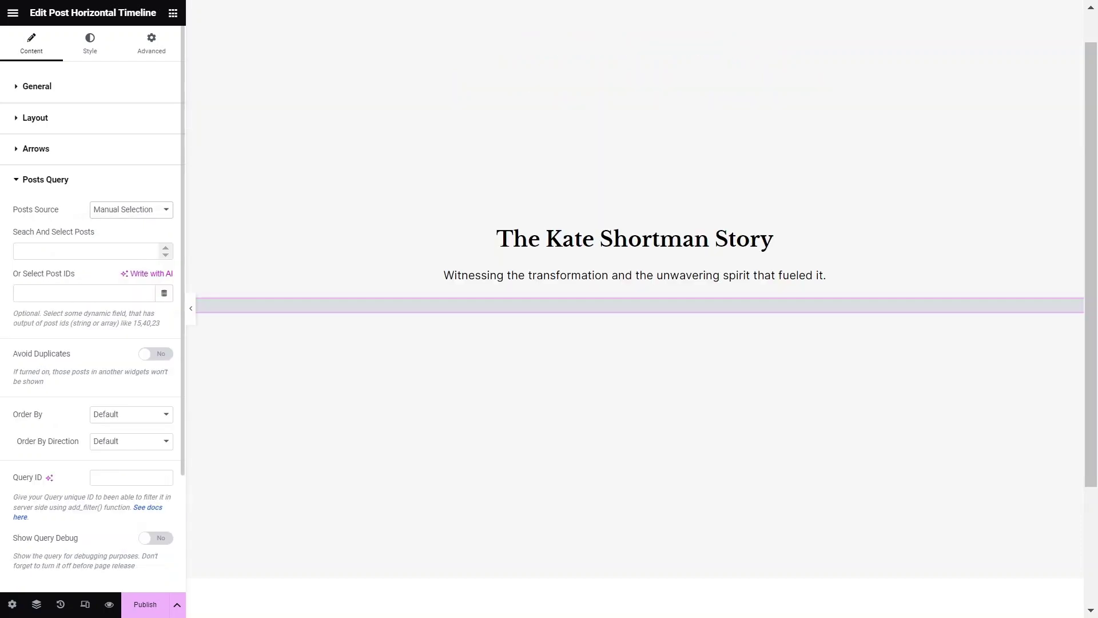
click(131, 209)
click(120, 223)
- Select Post as the query's post type
scroll(49, 270, down, 2)
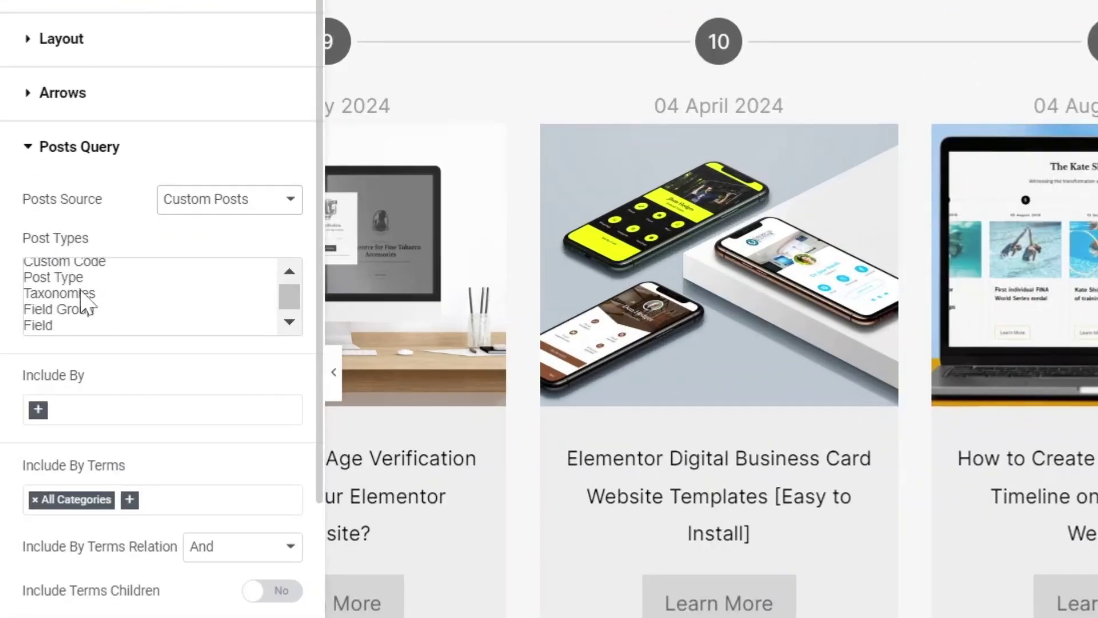
scroll(81, 294, up, 2)
click(53, 274)
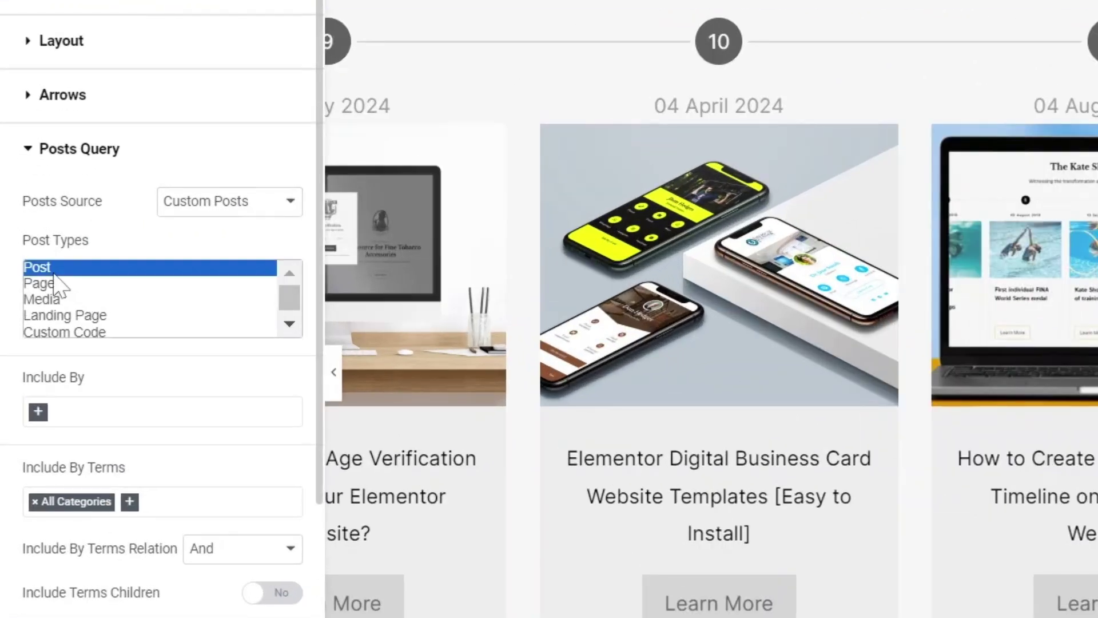
scroll(8, 302, down, 1)
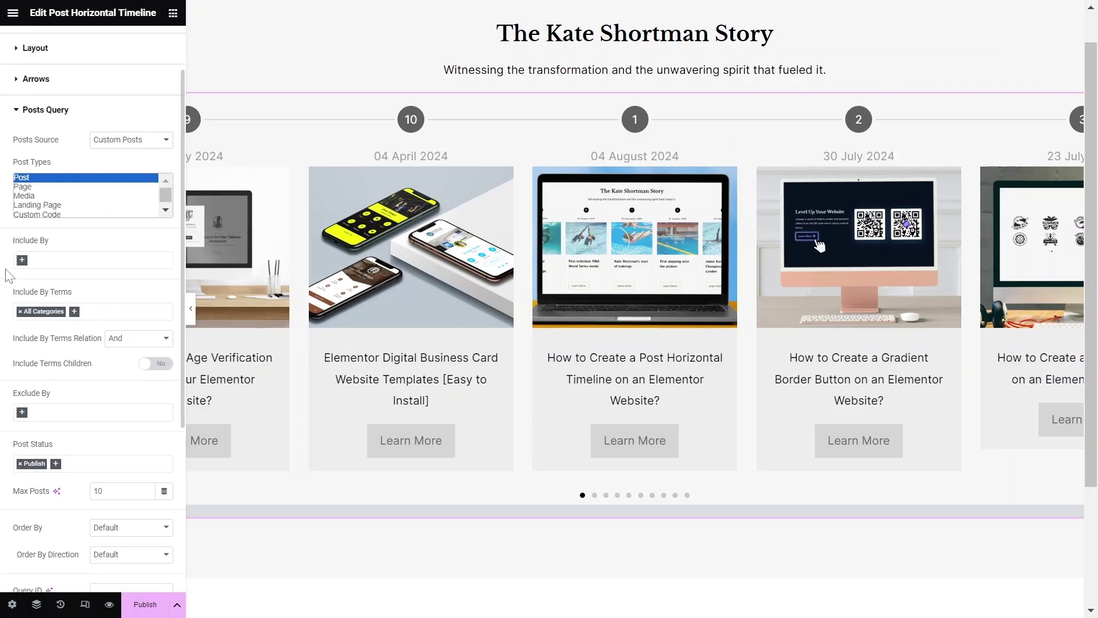
- Replace the All Categories filter with the Kate Shortman category and adjust the max posts value
scroll(3, 267, down, 1)
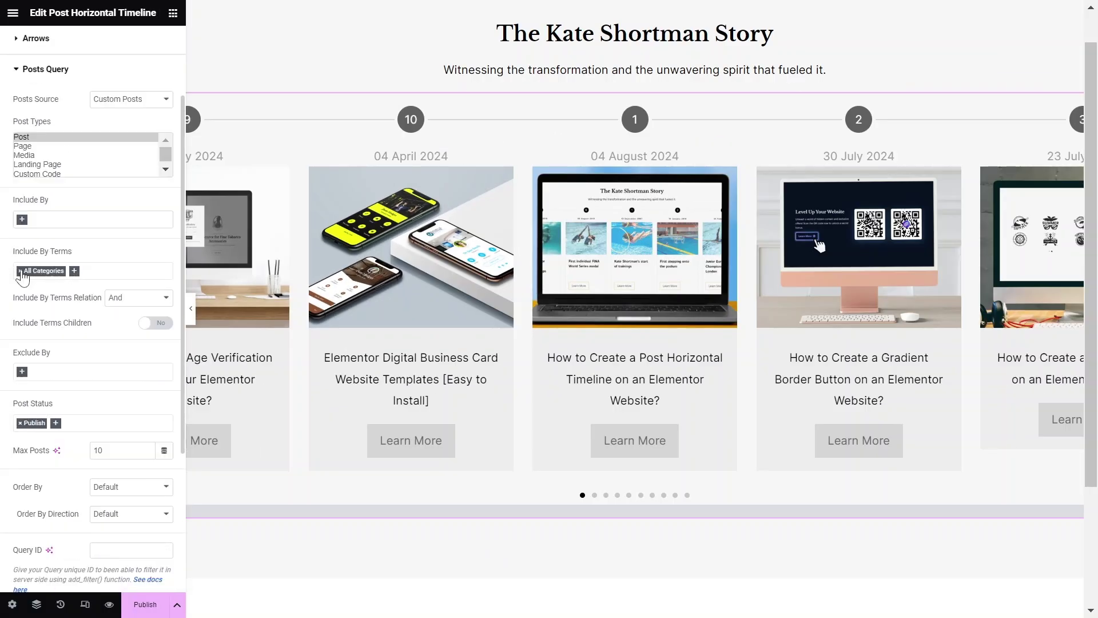
click(21, 271)
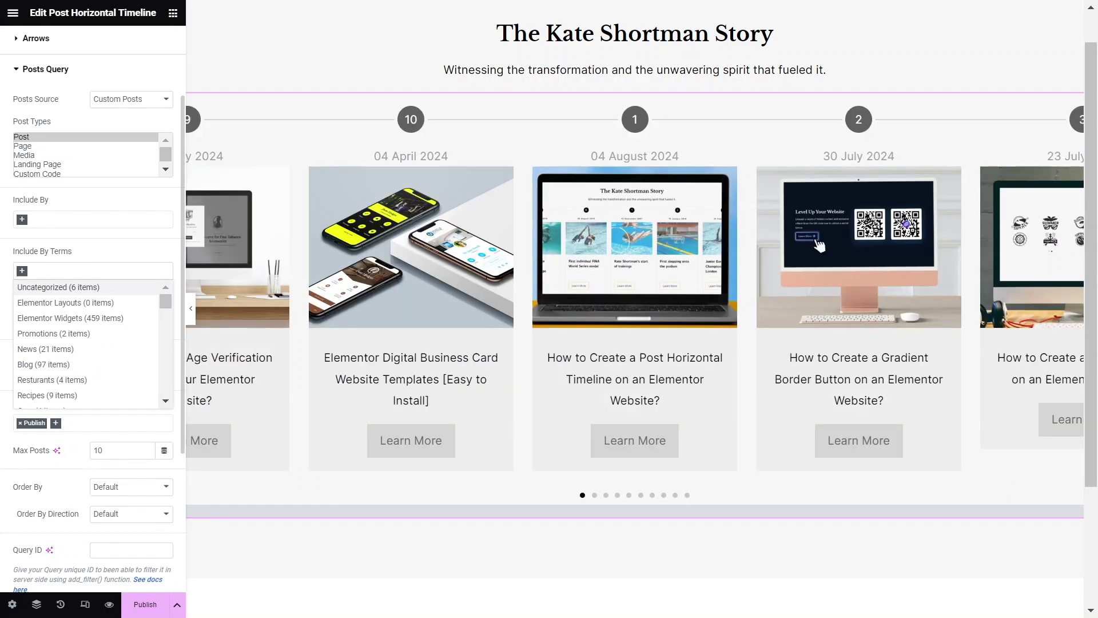
text(kate)
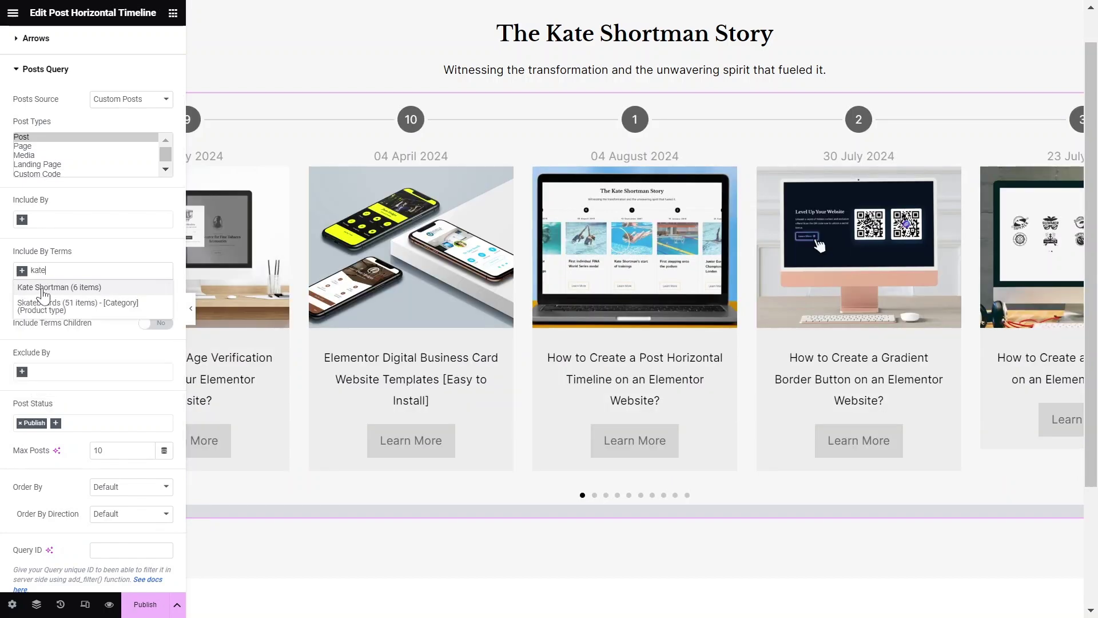
click(44, 288)
scroll(47, 256, down, 4)
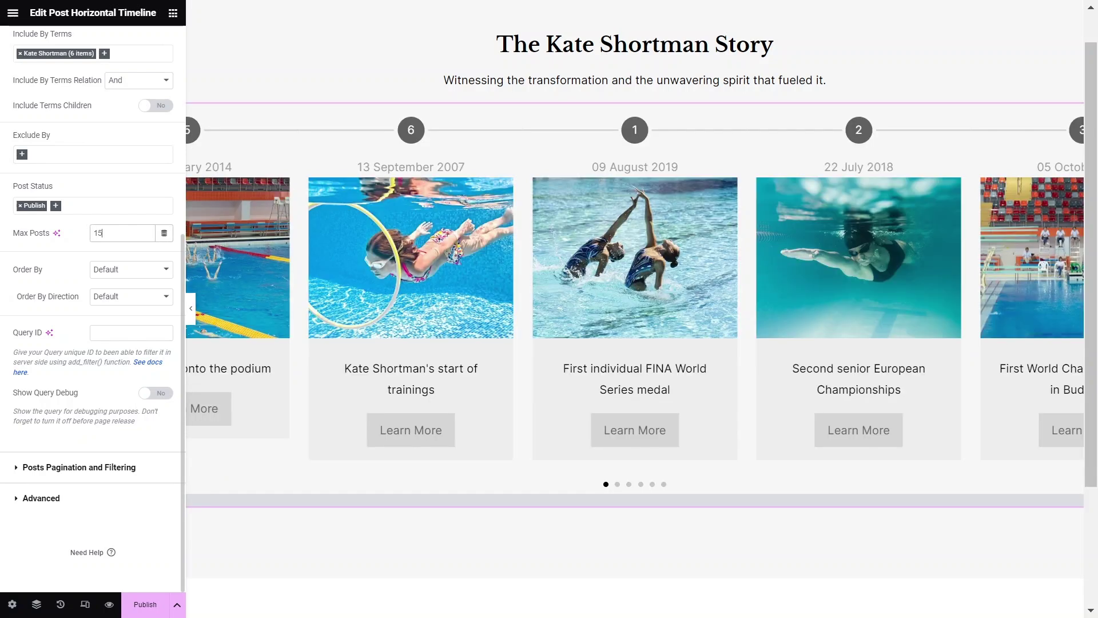
key(BackSpace)
text(0)
- Order the posts by Date, Ascending, and expand Posts Pagination and Filtering
click(121, 276)
click(108, 313)
click(119, 297)
click(119, 319)
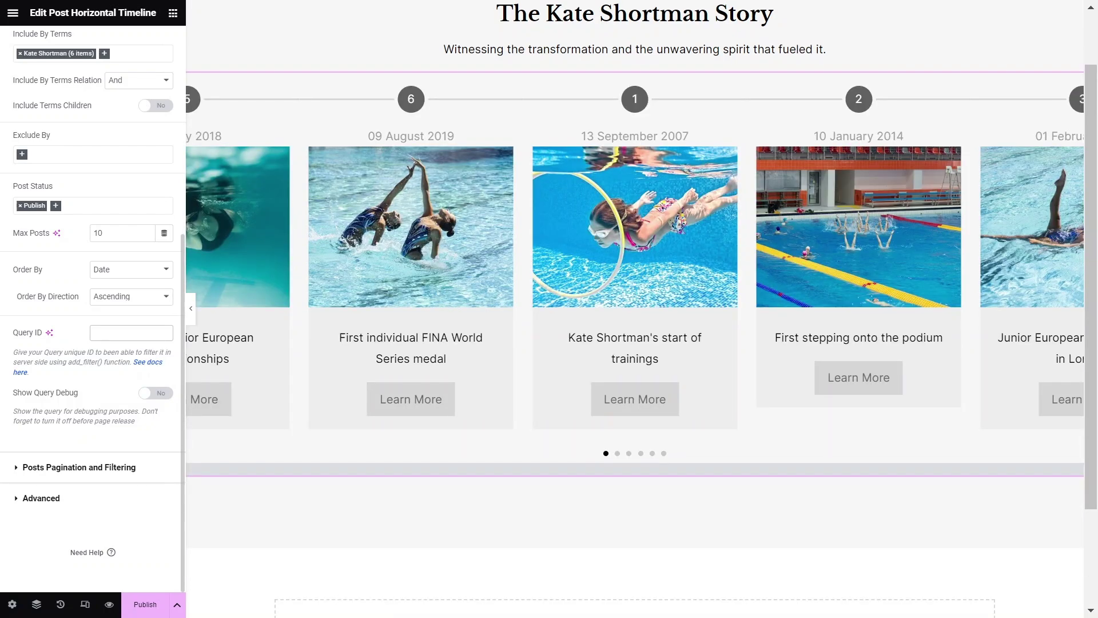
click(34, 468)
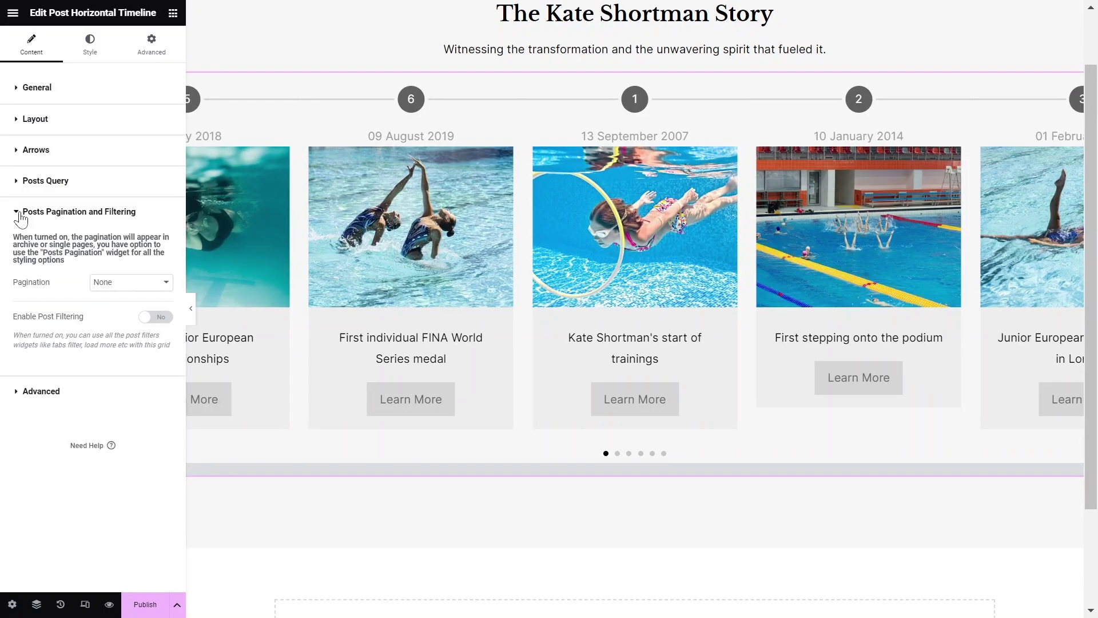
- Try the numbered and other pagination modes, then set pagination back to None
click(117, 290)
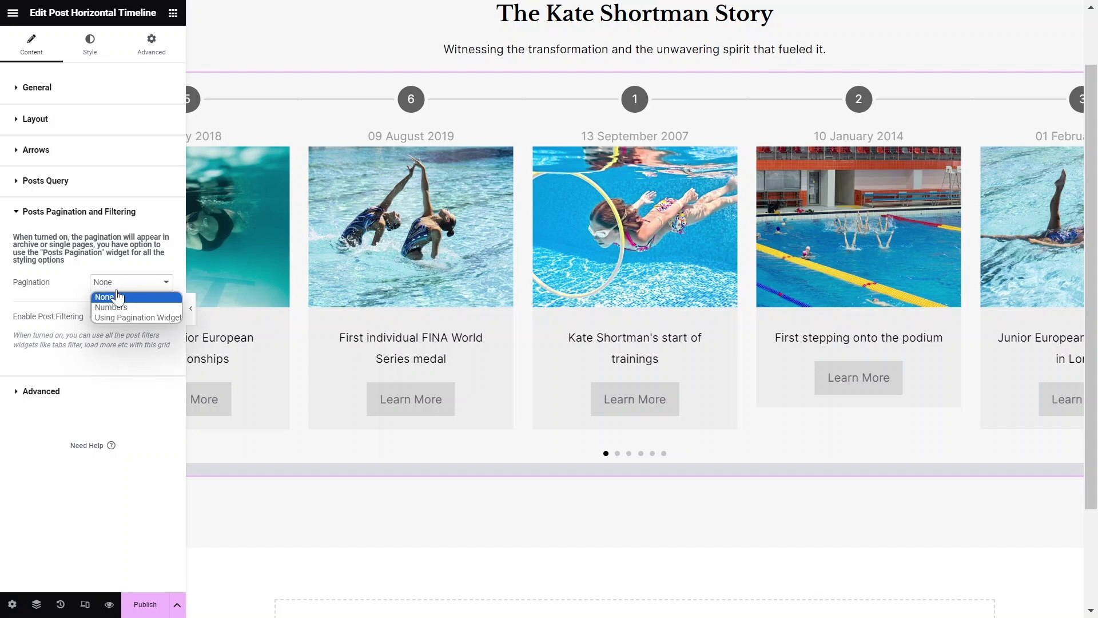
click(114, 307)
click(103, 286)
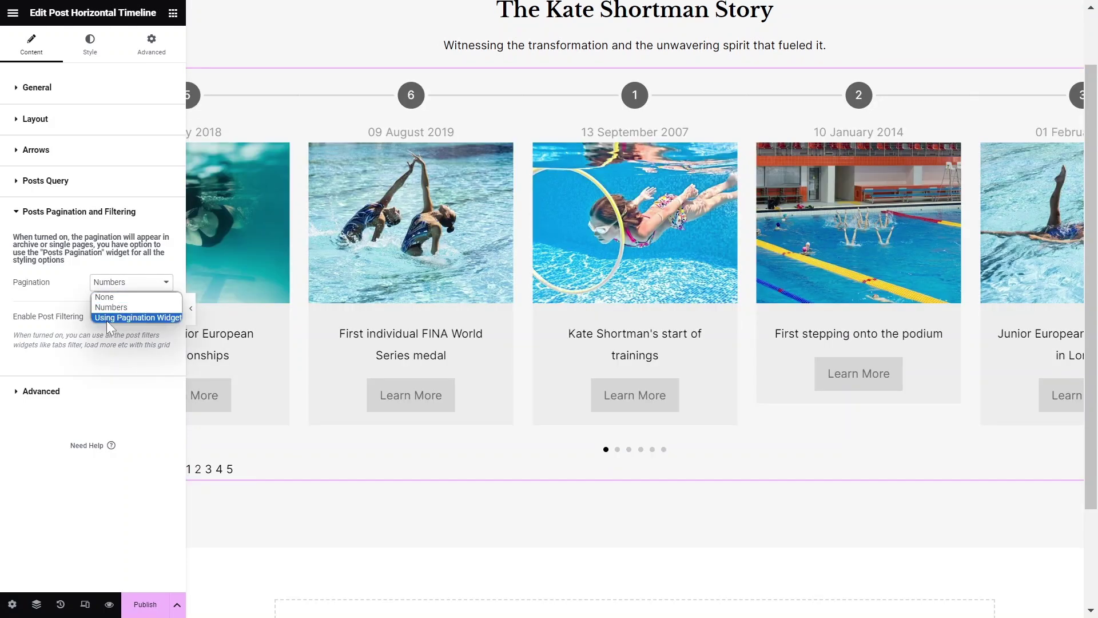
click(108, 318)
key(Up)
key(Up)
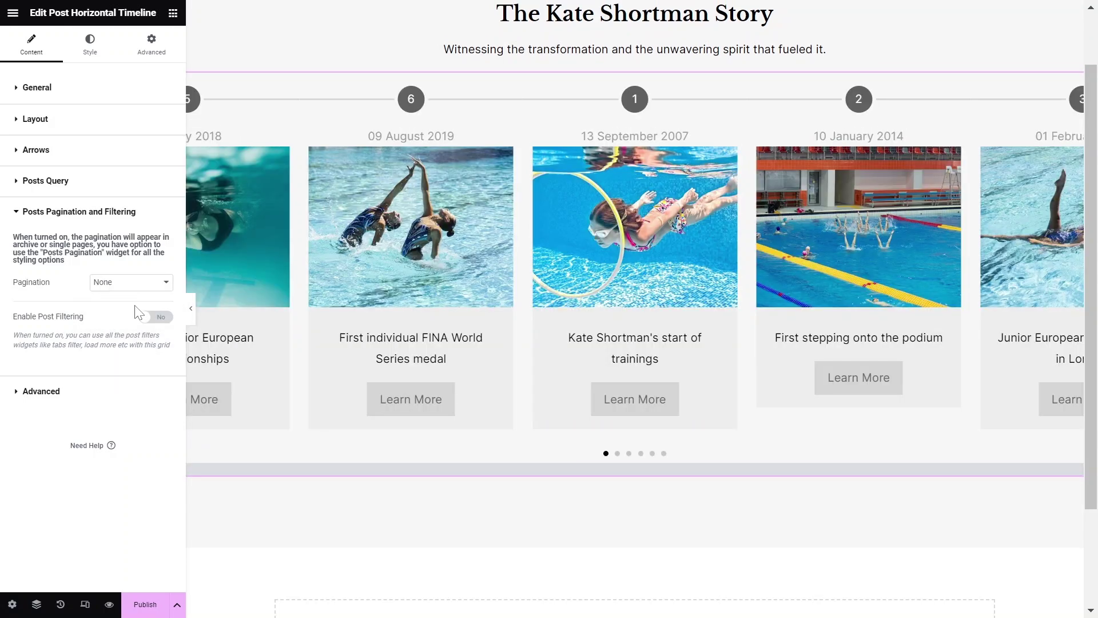
- Set Enable Post Filtering to Yes and look over the Filters Behaviour choices
click(162, 318)
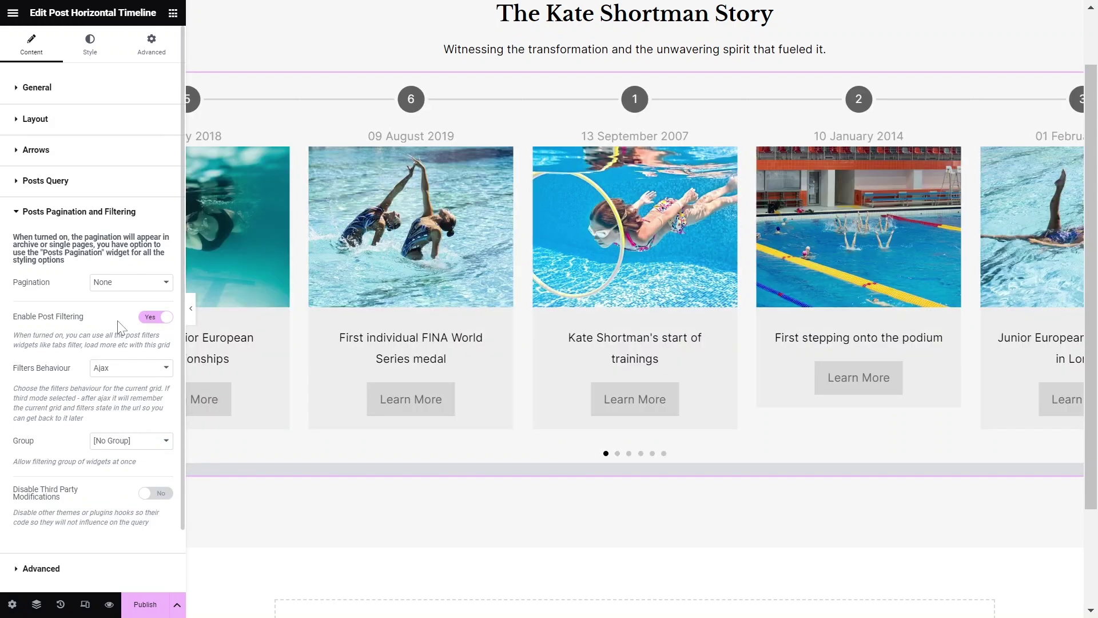
scroll(120, 327, down, 2)
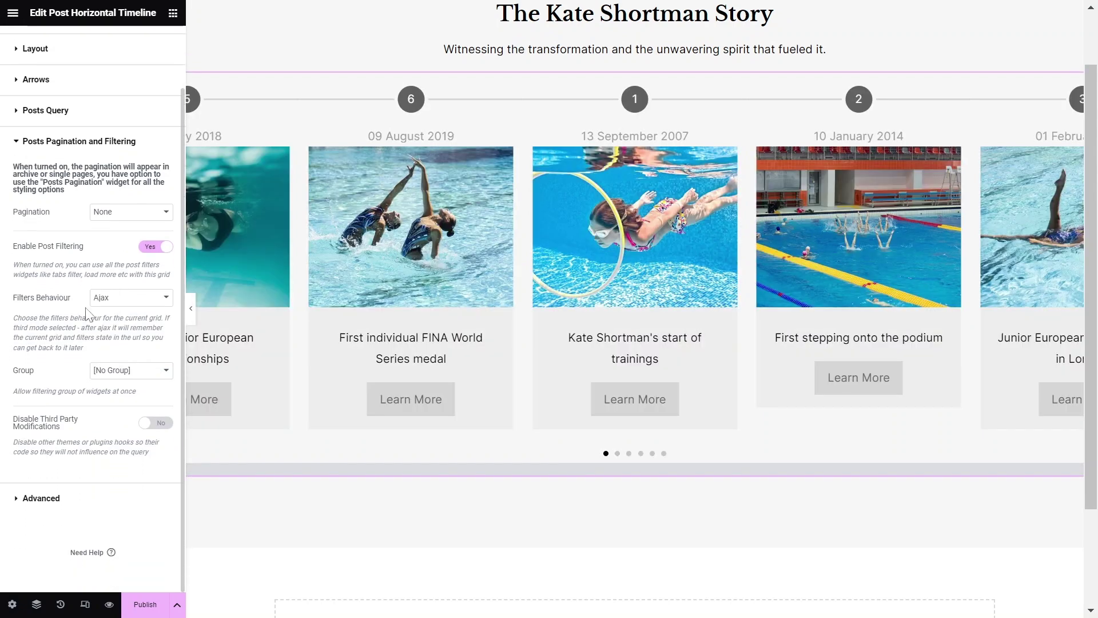
click(148, 298)
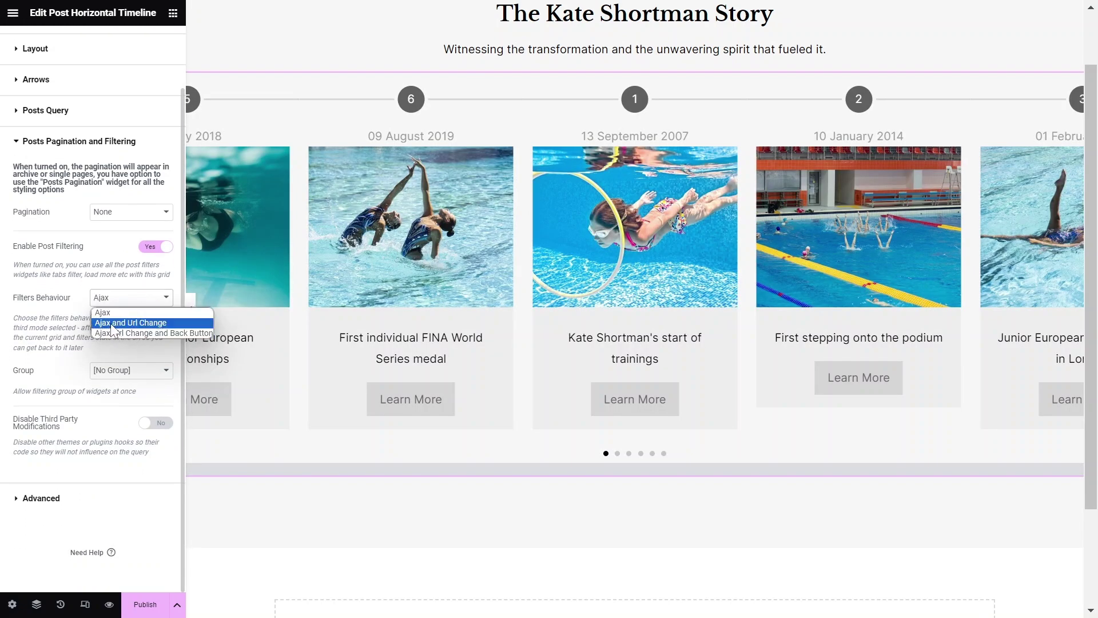
click(112, 324)
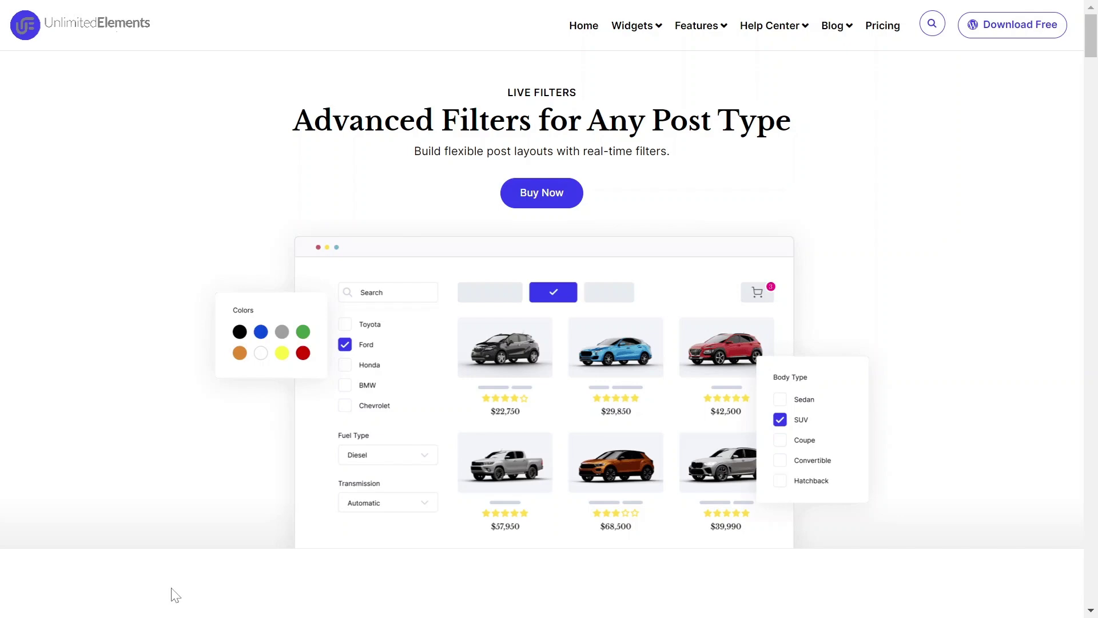
- Scroll the Advanced Filters page to the horizontal timeline demo and advance it two cards
scroll(28, 525, down, 10)
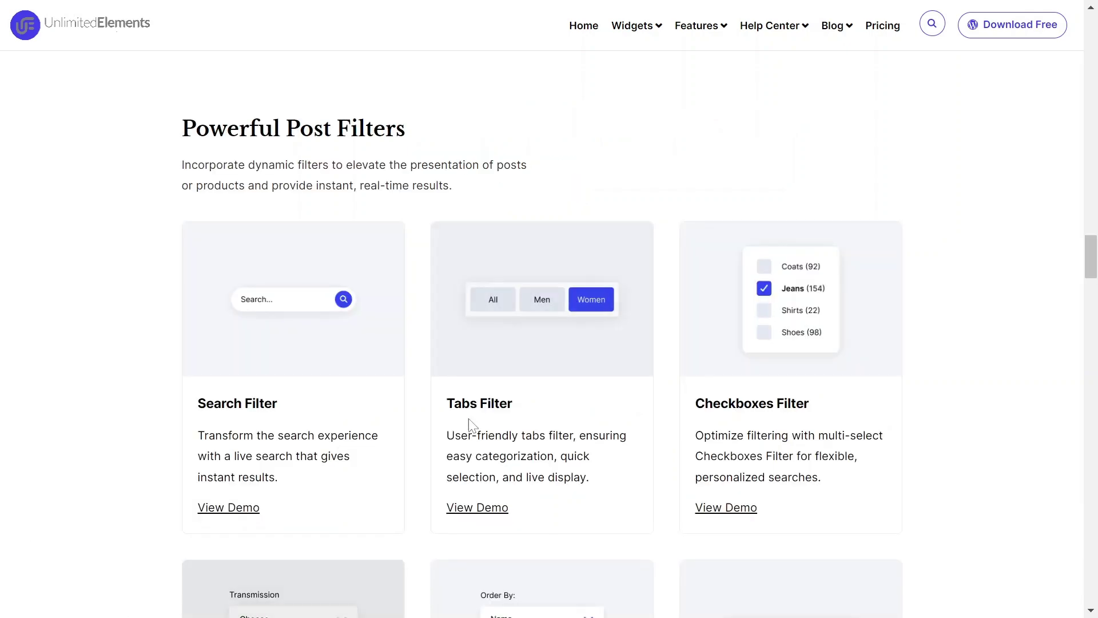
scroll(809, 450, down, 1)
scroll(809, 450, down, 5)
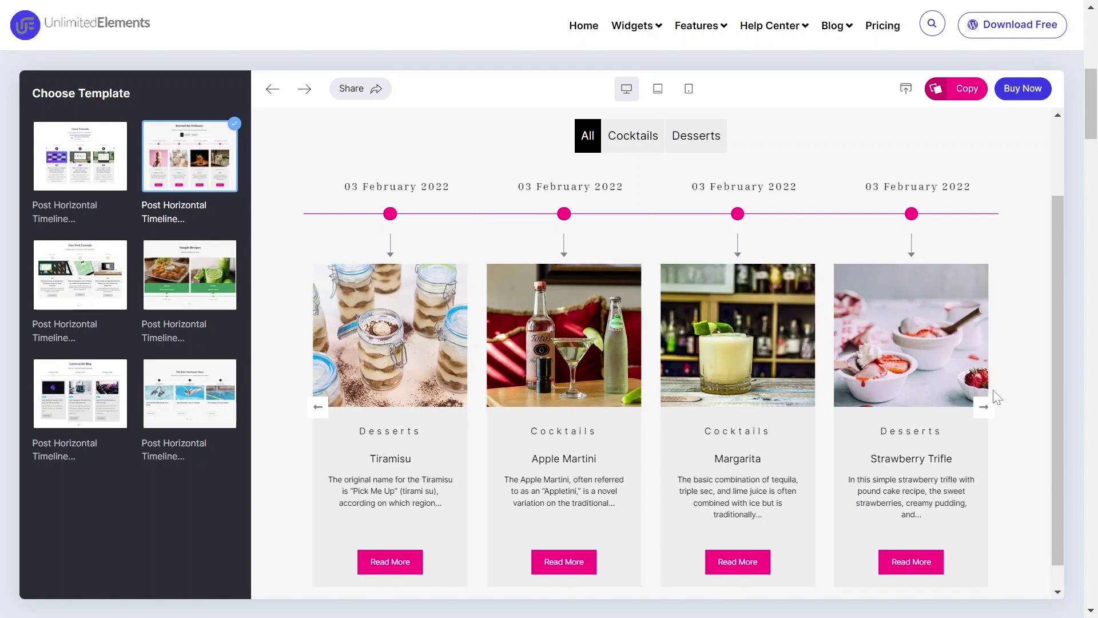
click(984, 407)
click(982, 407)
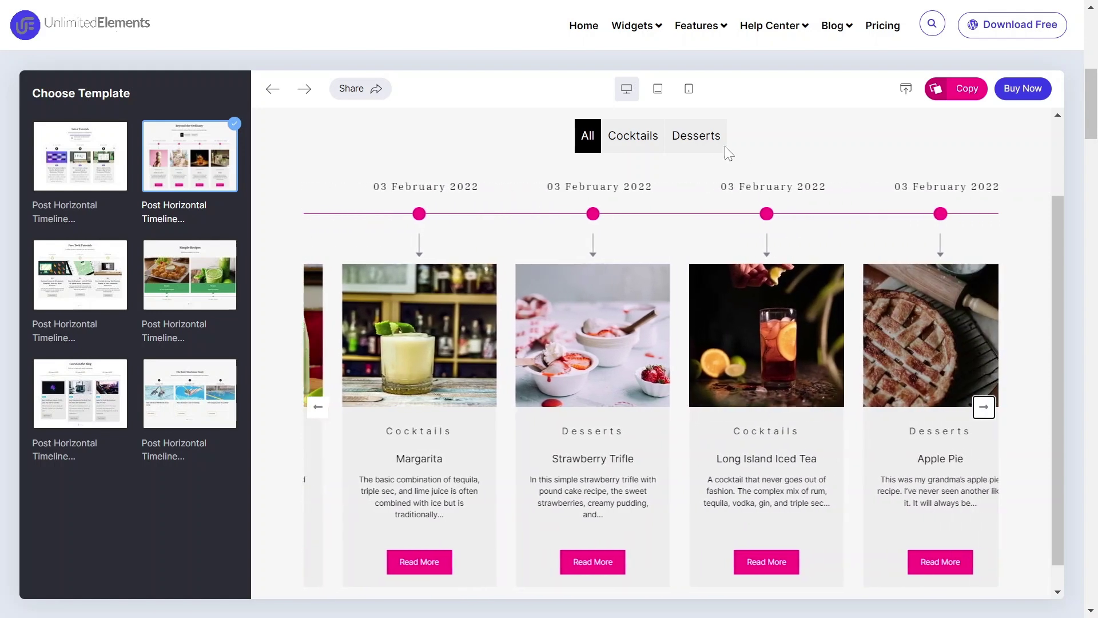
- Filter the demo to Cocktails, slide its cards forward and back, then show All again
click(633, 139)
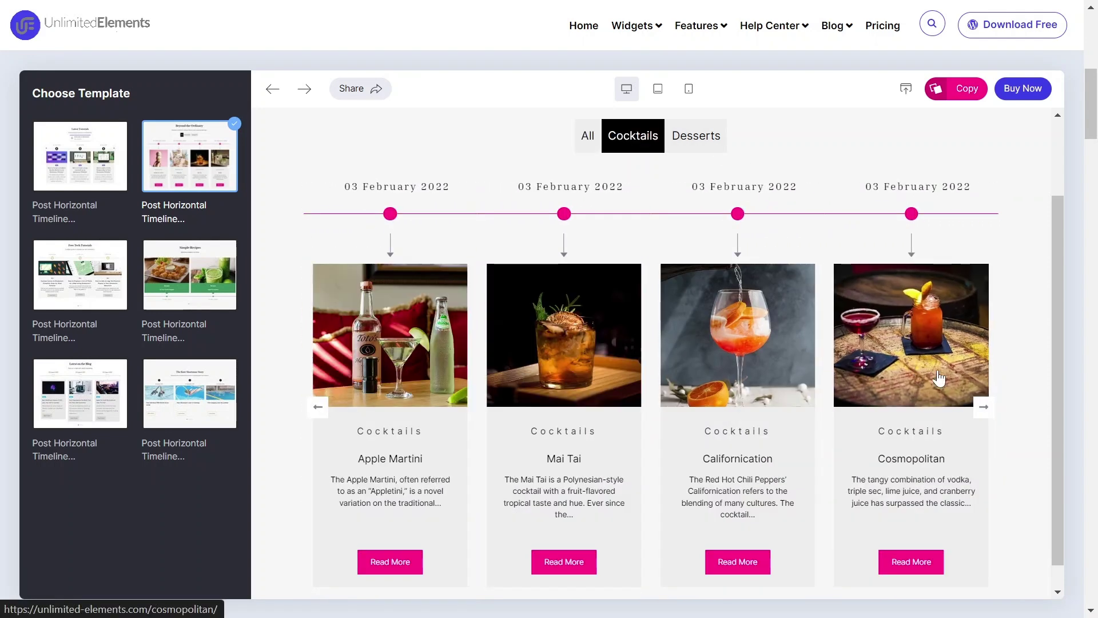
click(983, 407)
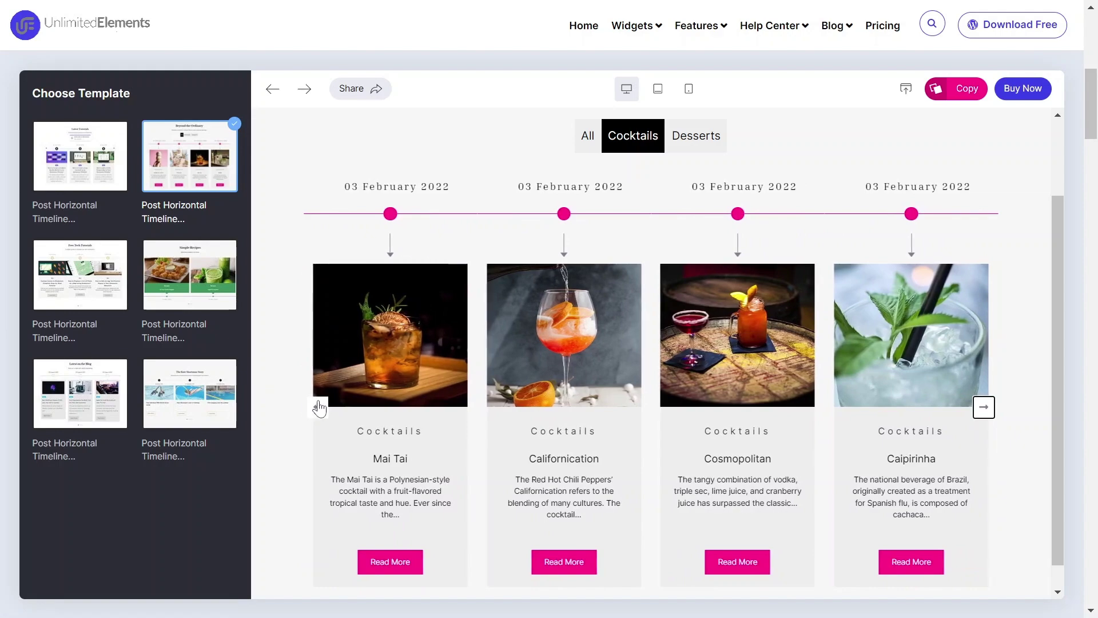
click(319, 407)
click(588, 135)
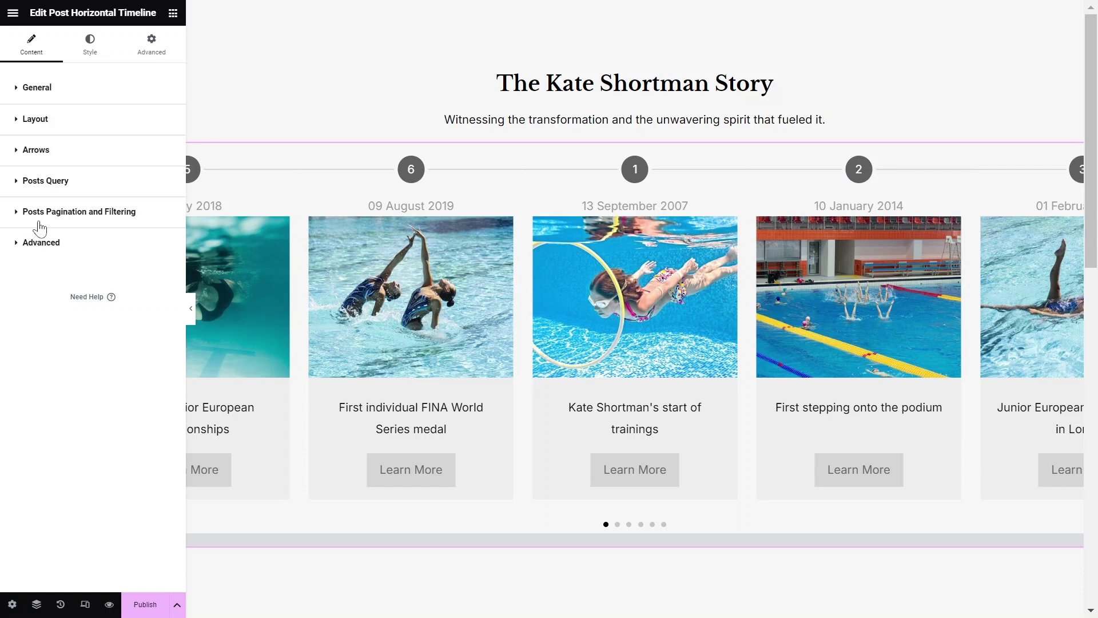
- Keep the regular card layout, give the cards a solid 1 px border with a chosen colour, and left-align their text
click(89, 46)
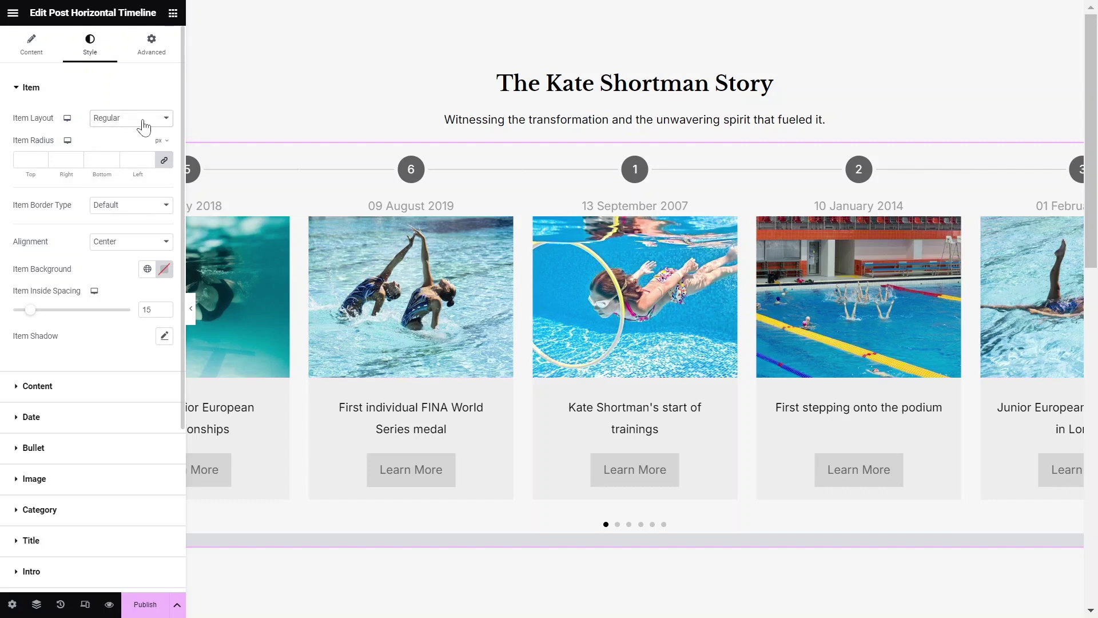
click(108, 143)
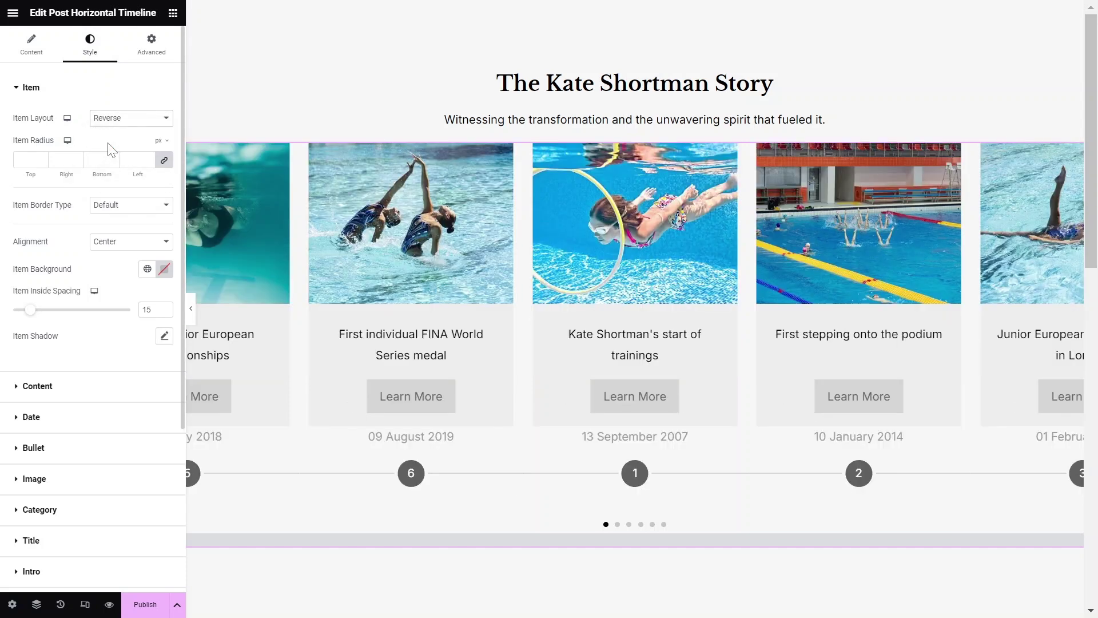
key(ctrl+z)
click(109, 206)
click(107, 241)
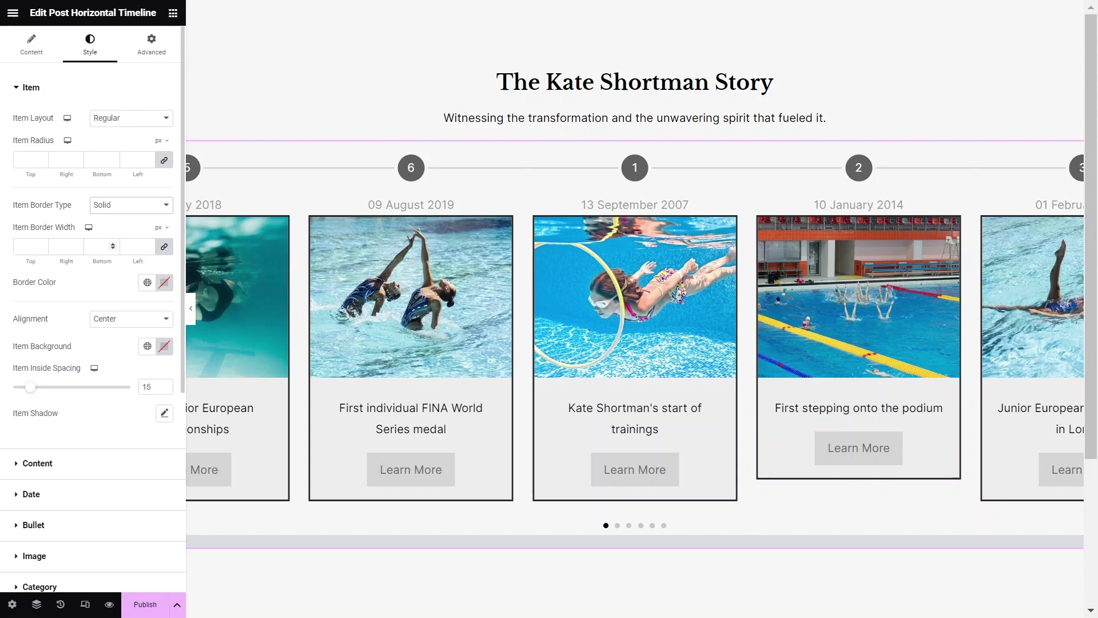
click(166, 283)
click(167, 282)
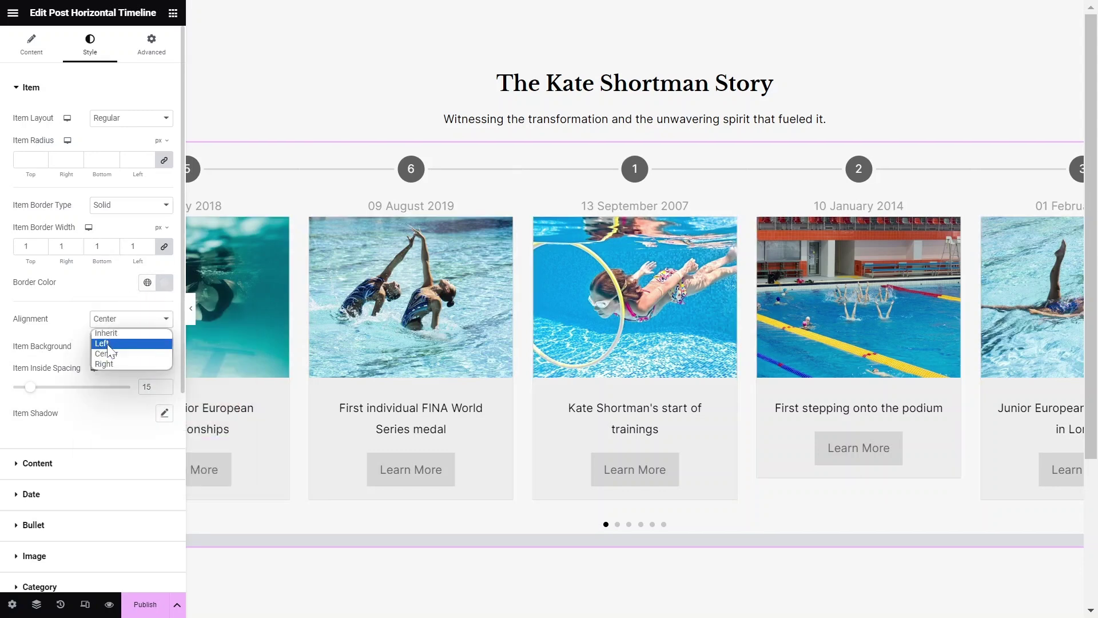
click(109, 343)
click(31, 556)
- Shorten the timeline images to 220 height and lower their opacity
drag(41, 266, 33, 265)
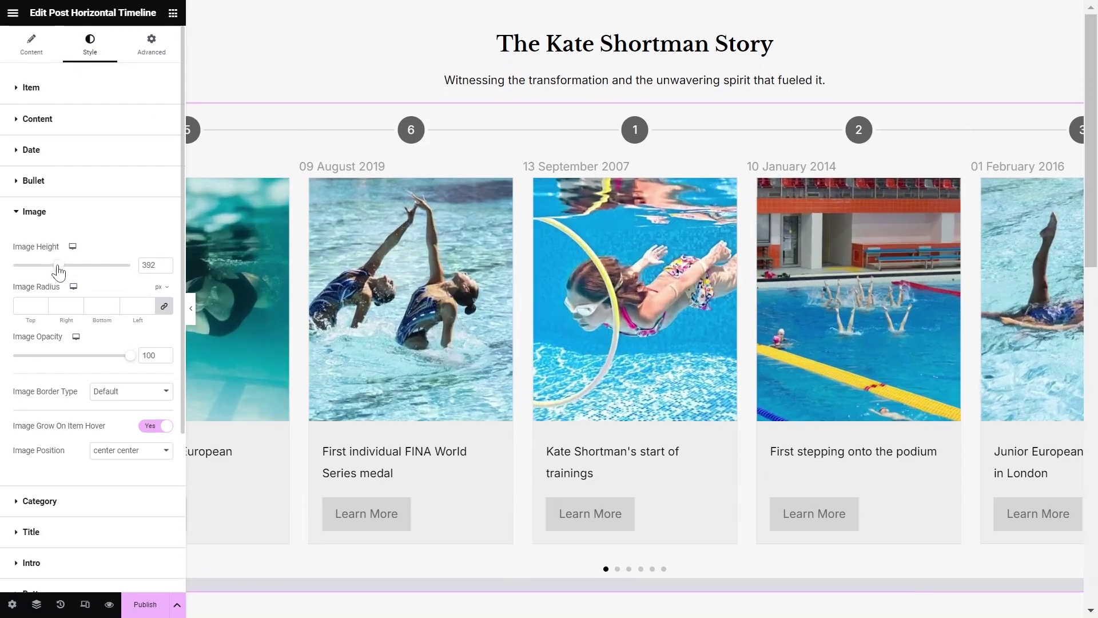
text(220)
drag(130, 355, 106, 355)
- Set a minimum card content height, adjust the date typography and colour, and bold the titles
click(37, 119)
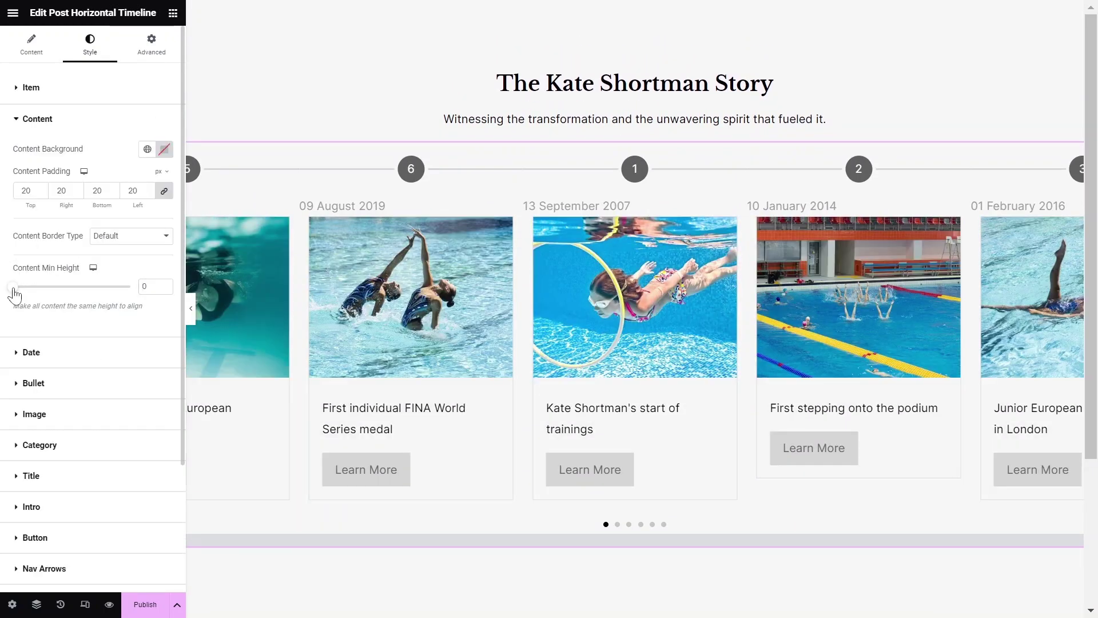
drag(13, 287, 40, 292)
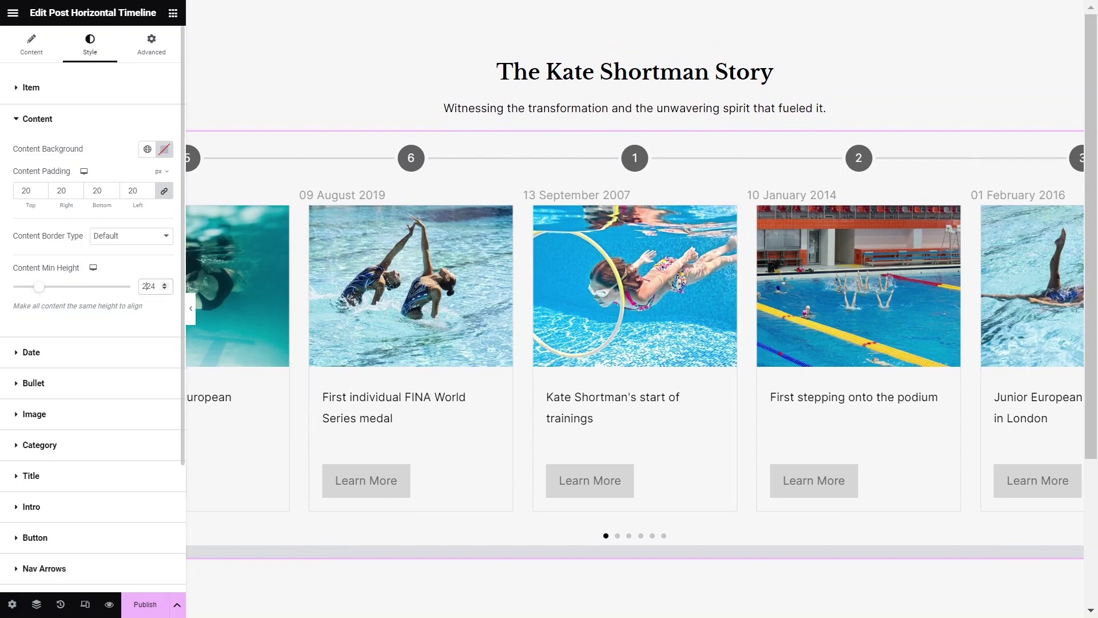
click(31, 352)
click(164, 207)
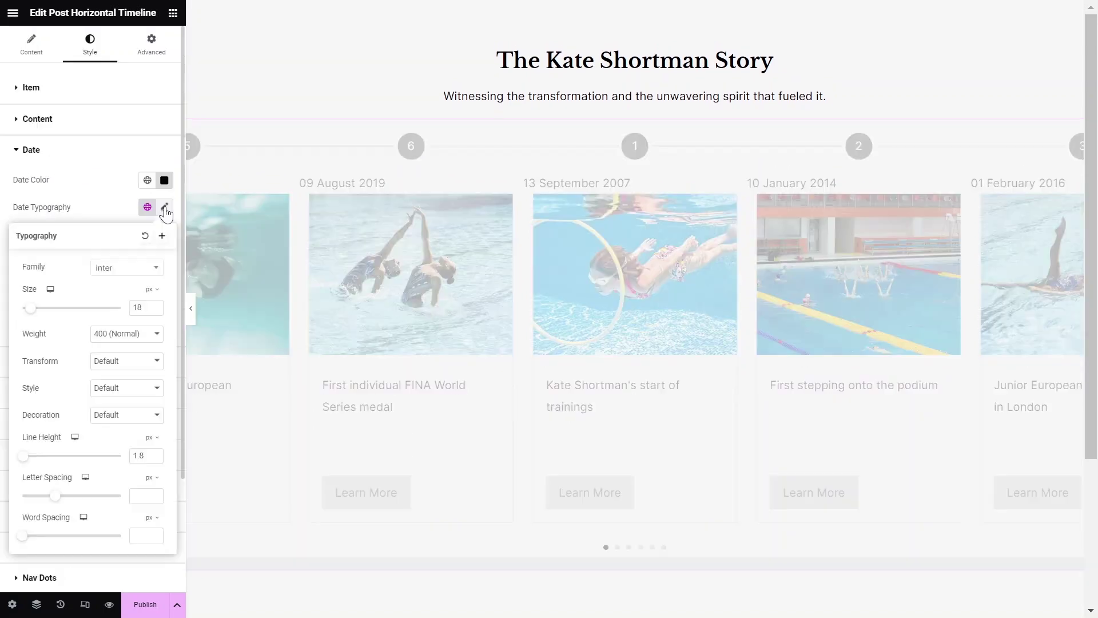
click(126, 267)
click(165, 181)
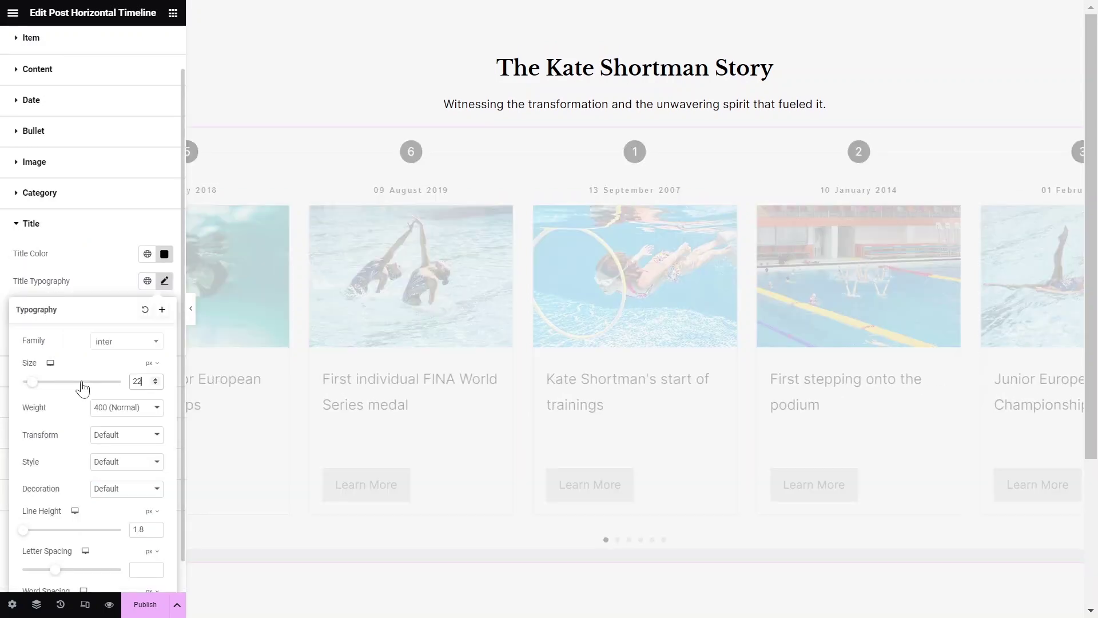
click(127, 407)
- Outline the Learn More buttons with a gold #D2B52B border
click(120, 455)
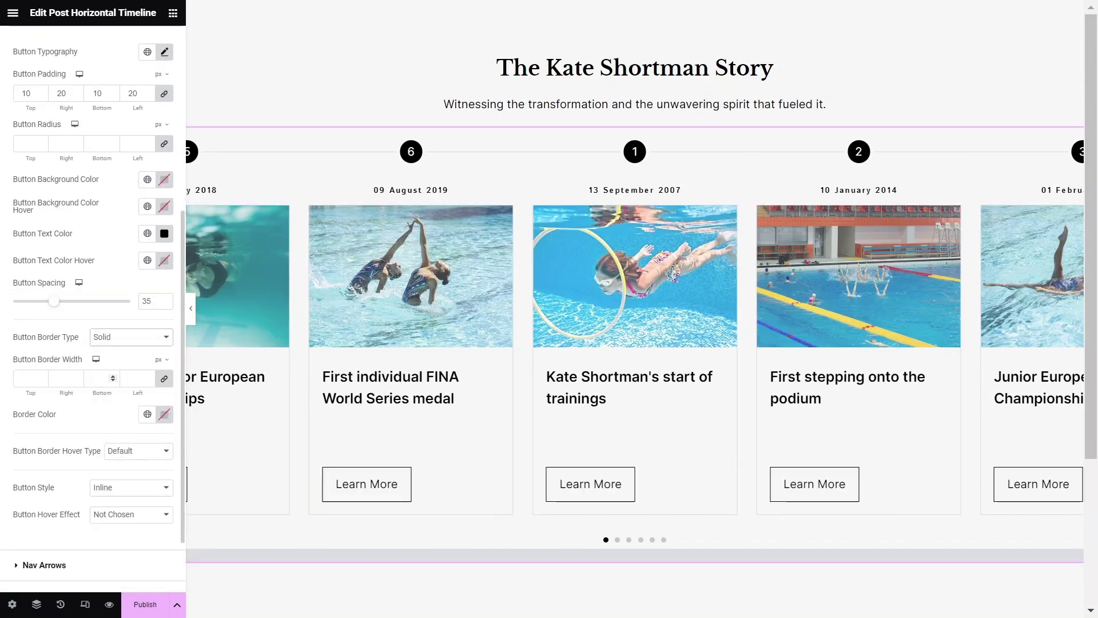
click(165, 414)
key(ctrl+v)
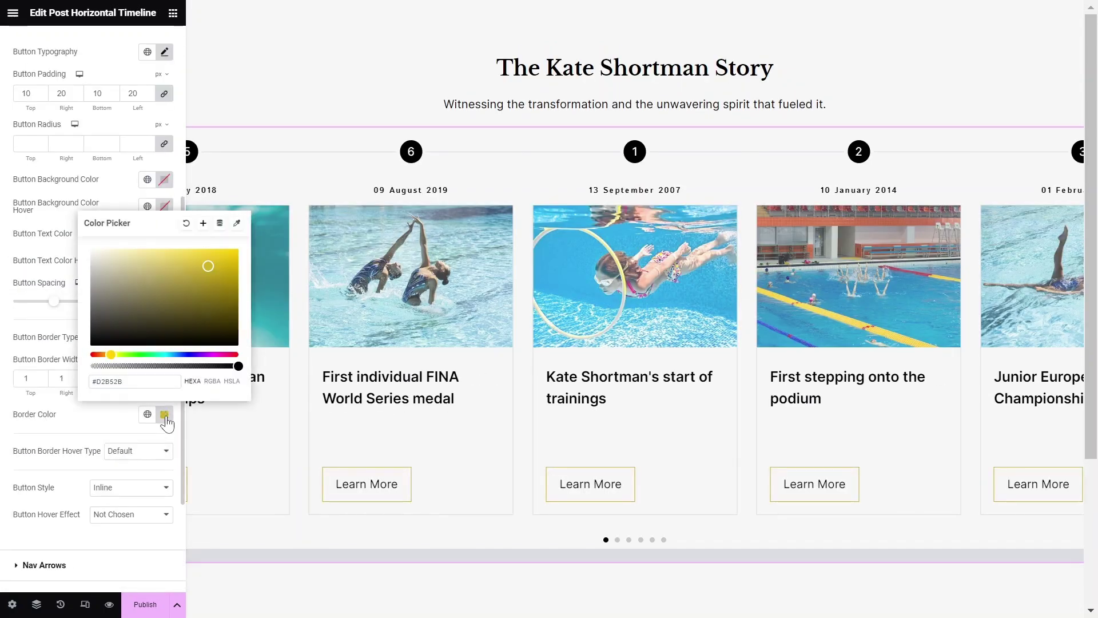
click(165, 416)
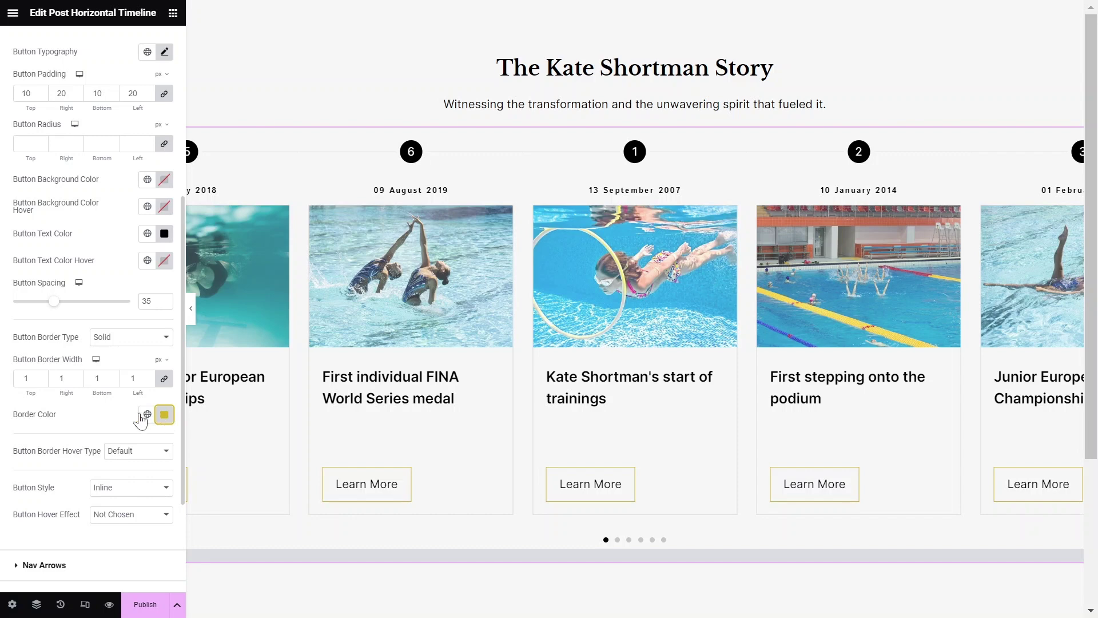
- Preview the page full width and slide the timeline ahead to card 6
click(190, 308)
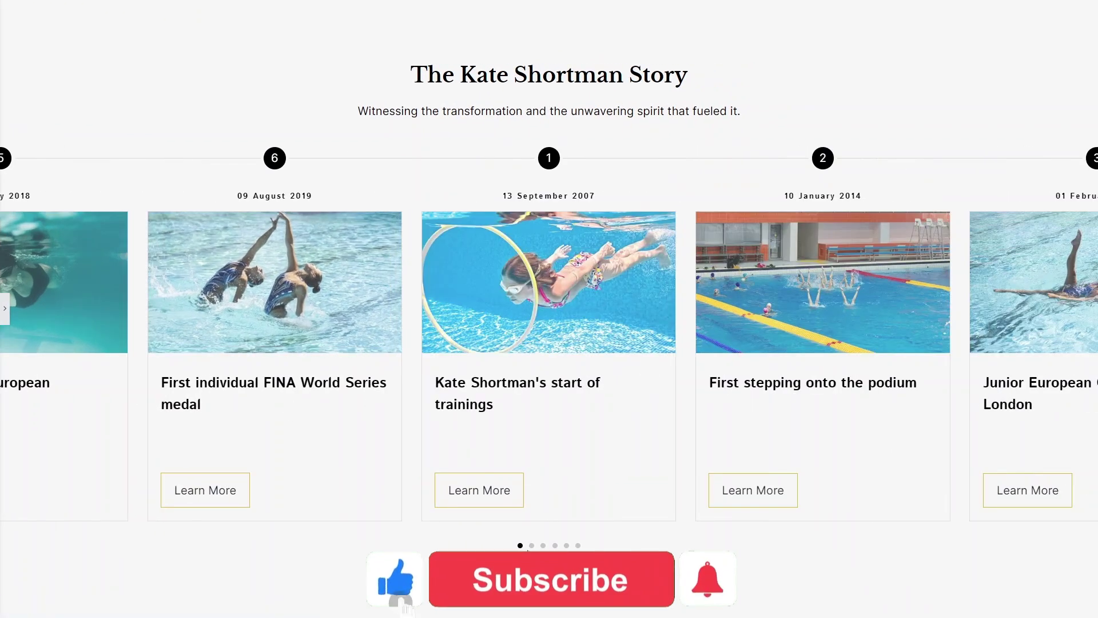
click(531, 545)
click(542, 545)
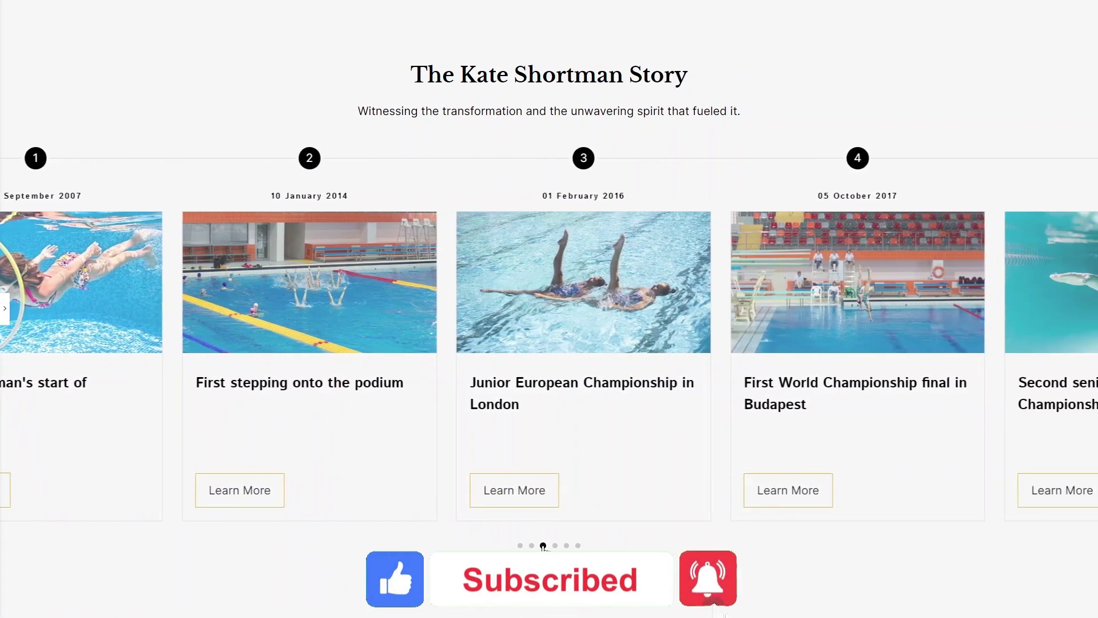
drag(764, 283, 340, 280)
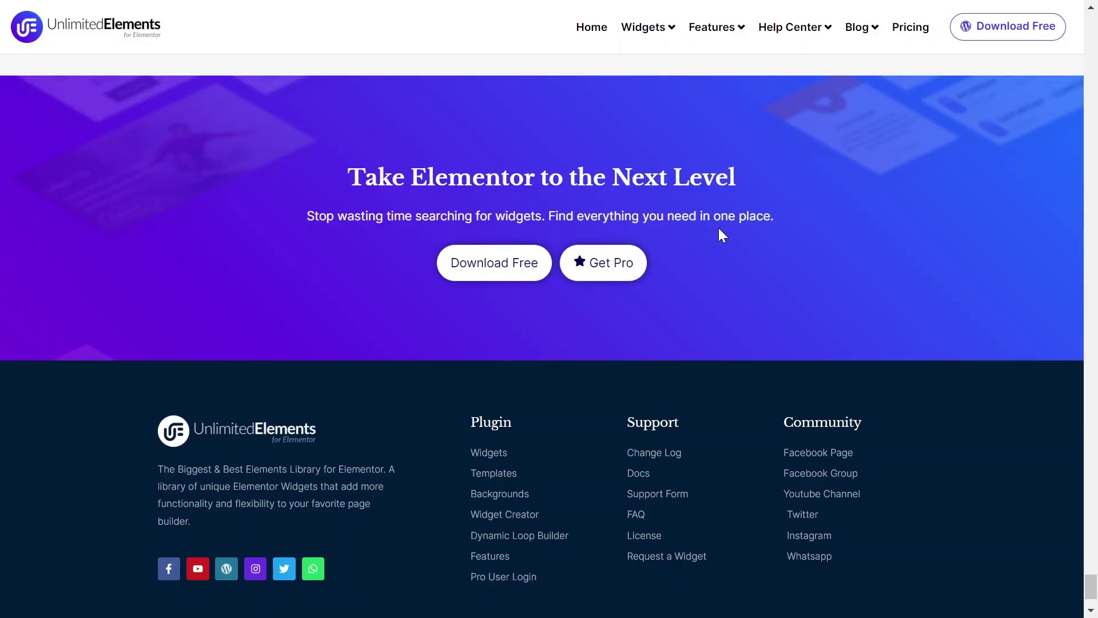